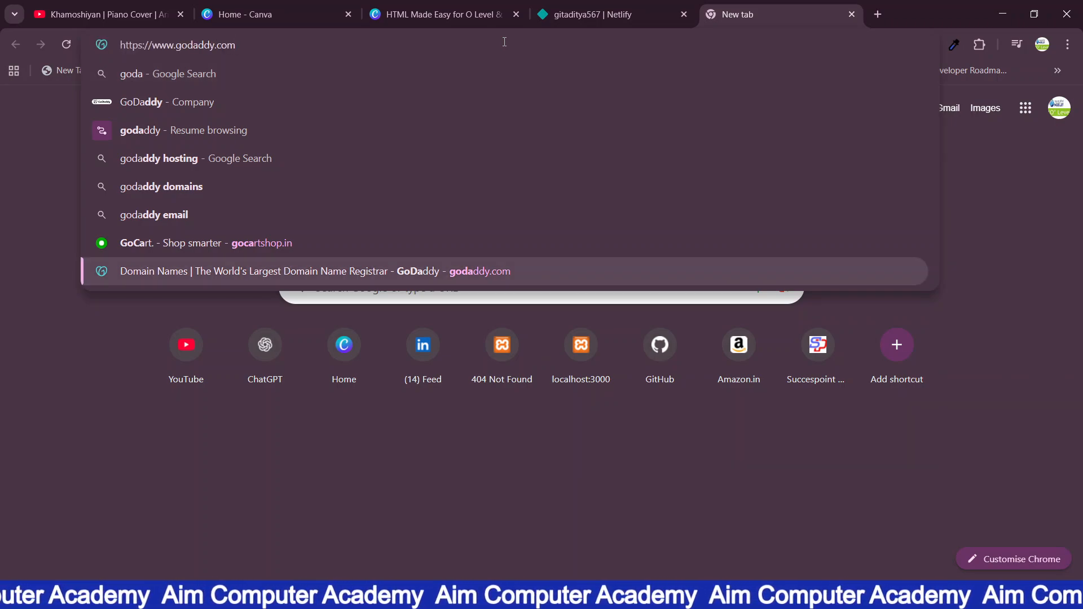
Open the GoDaddy website and search for the domain name aimcomputeracademy.
key("Return")
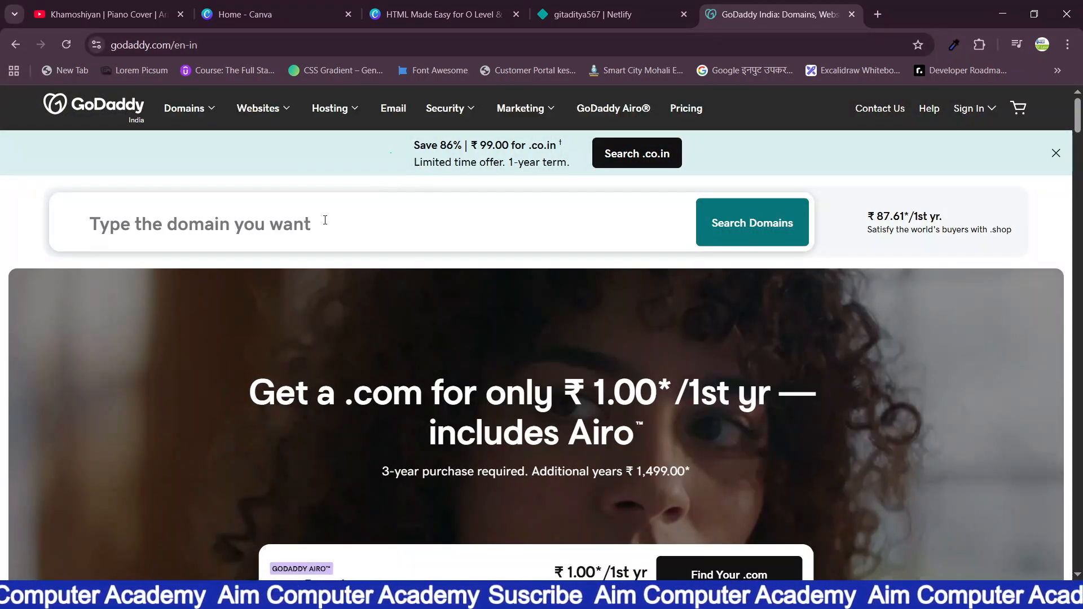
left_click(325, 227)
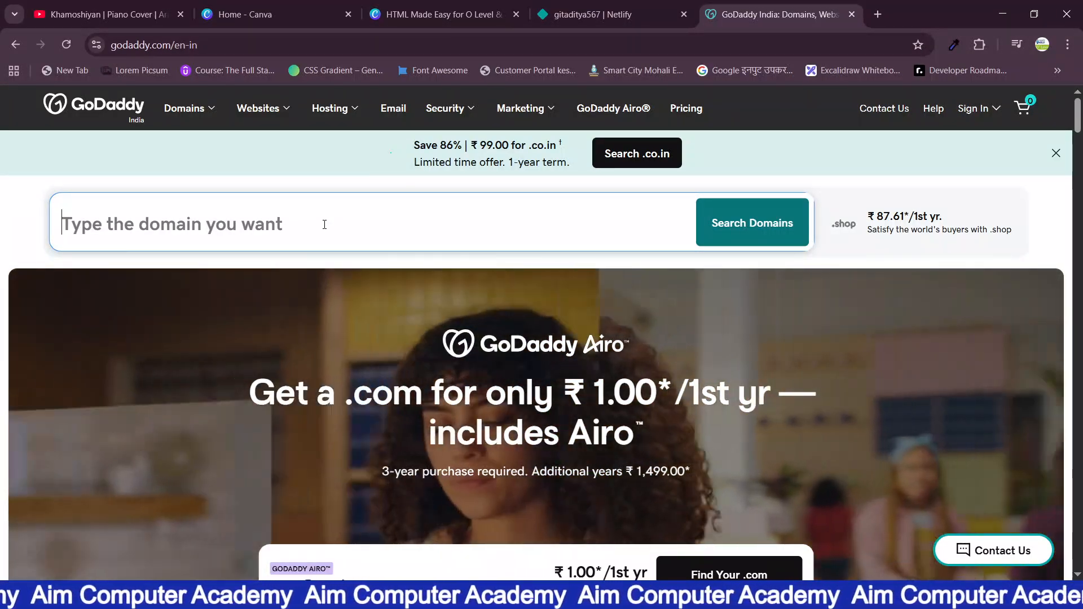
left_click(324, 225)
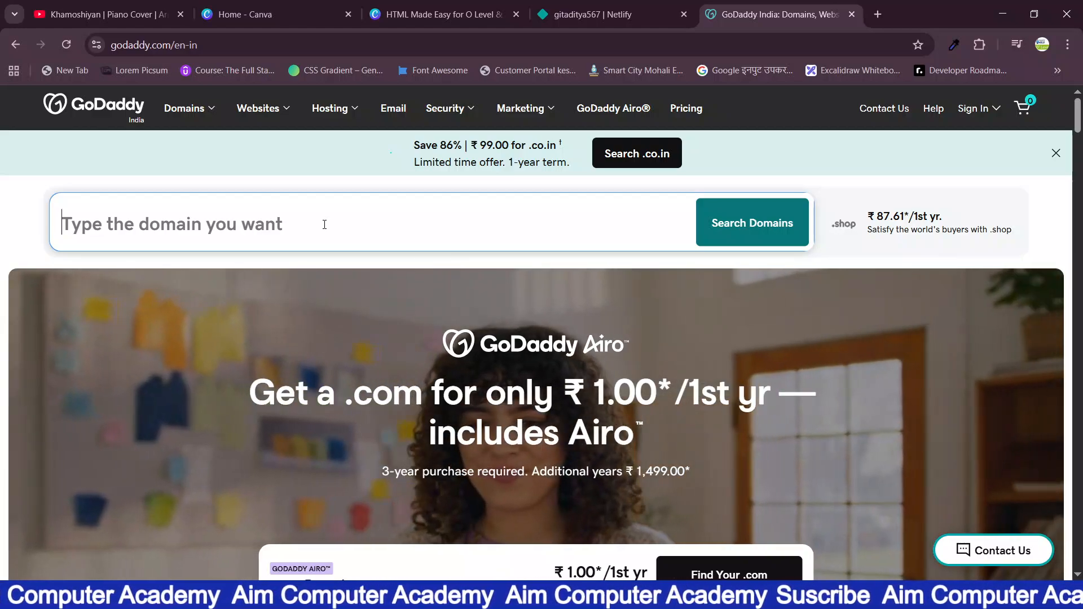
type("aimco")
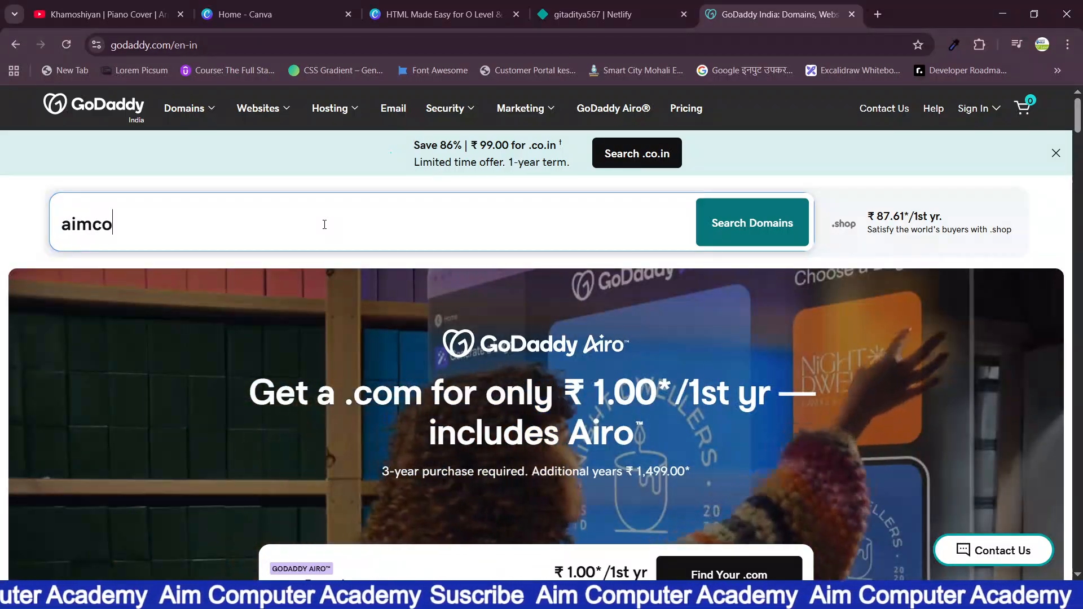
type("mputeracade")
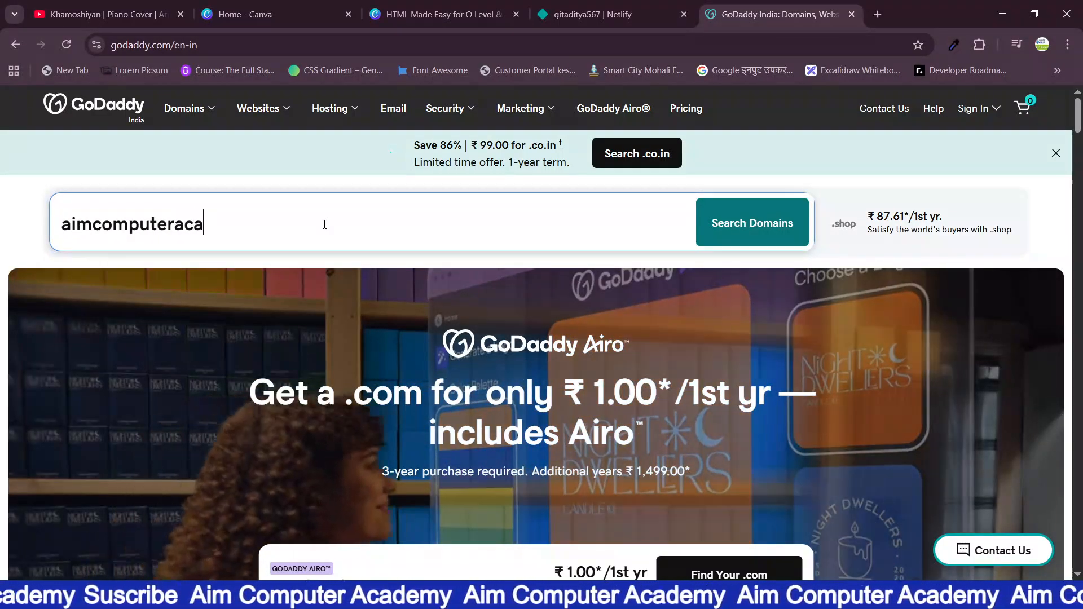
type("my")
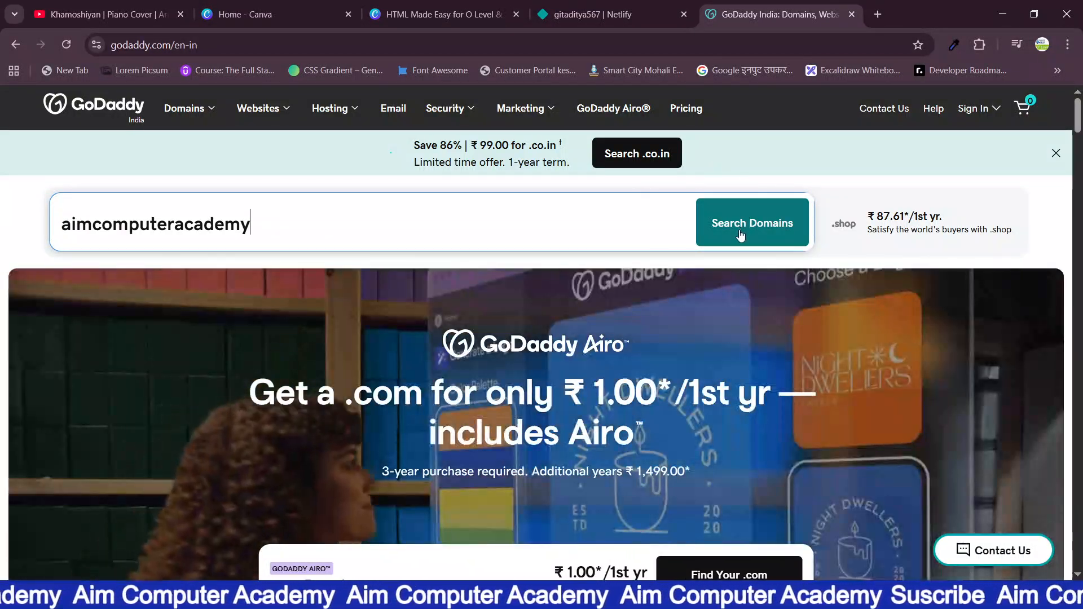
left_click(740, 234)
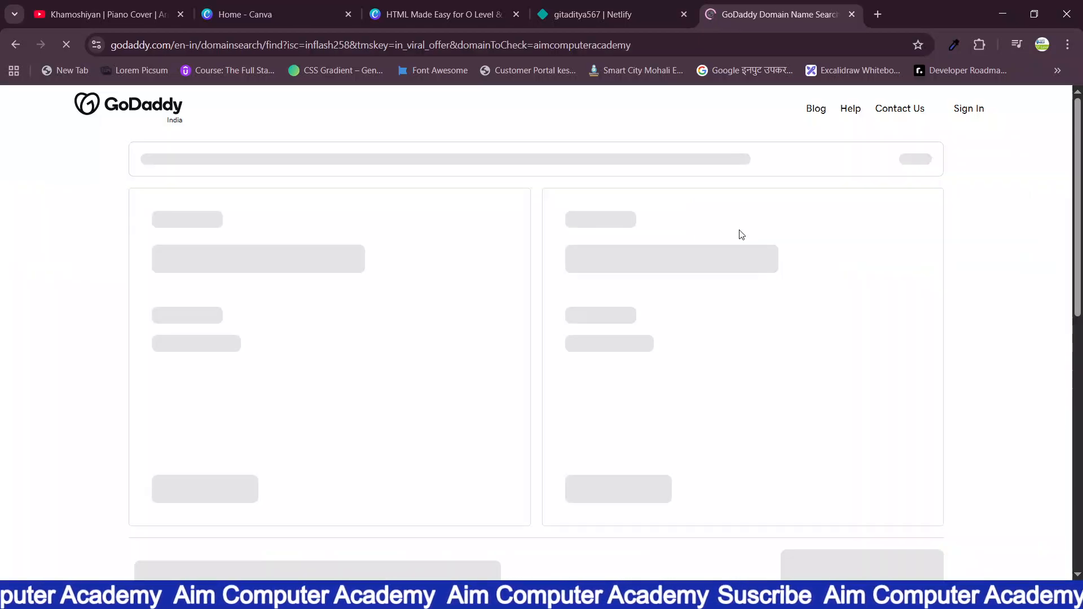
Examine the domain search results for aimcomputeracademy, comparing the availability and first-year prices of the .com, .in and other extensions.
scroll(431, 434, "down", 3)
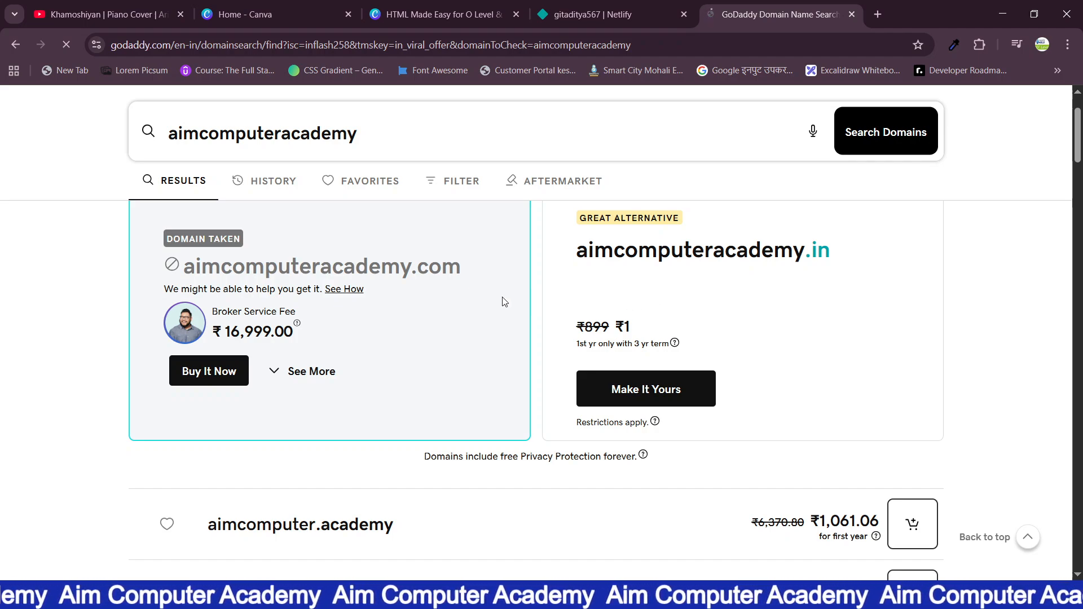
scroll(411, 322, "down", 5)
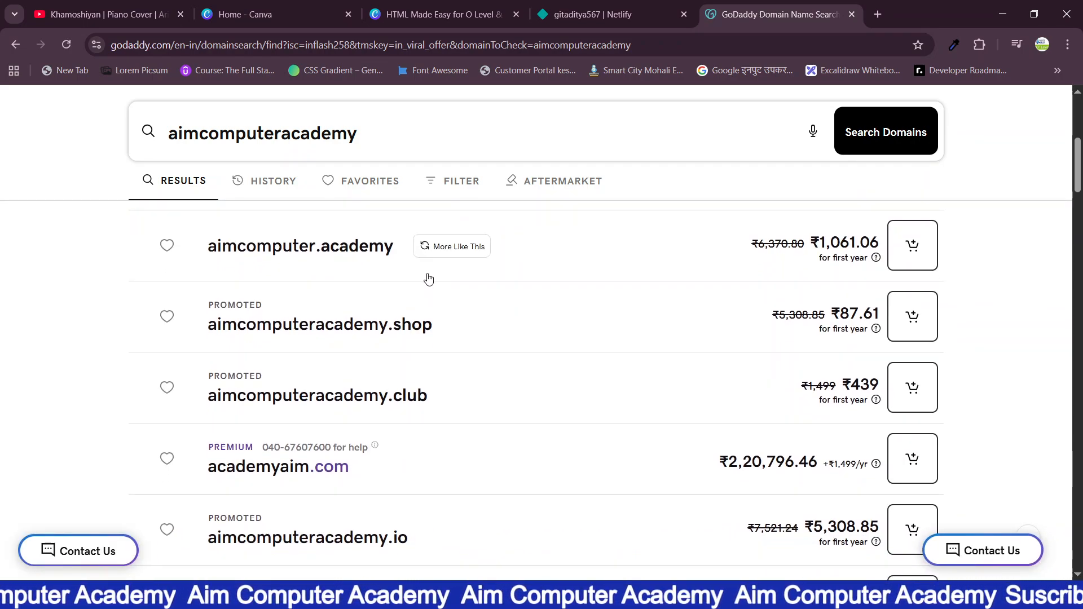
scroll(429, 279, "down", 8)
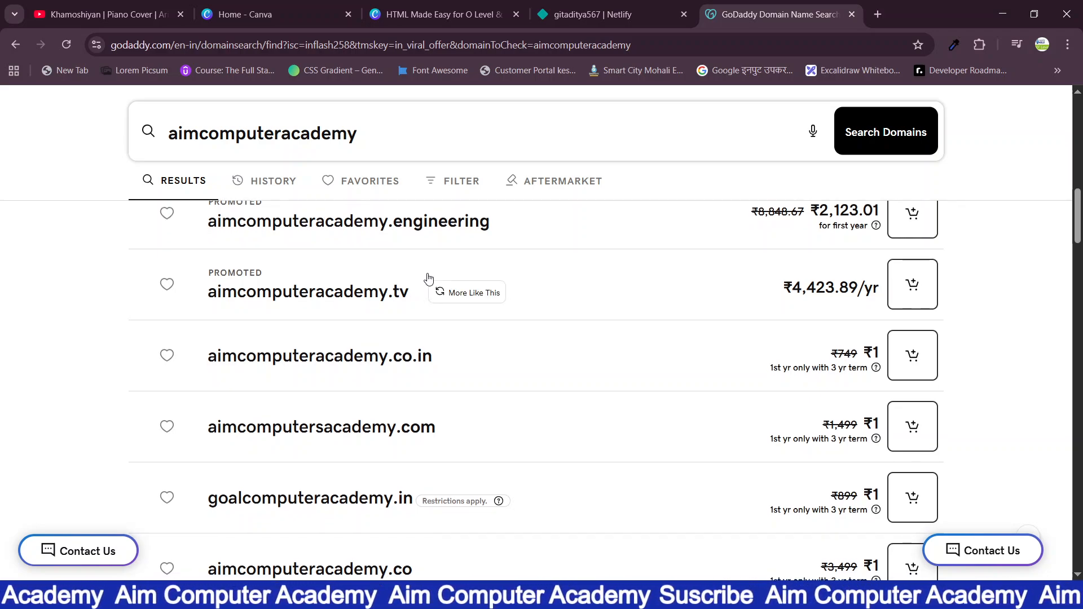
scroll(429, 279, "up", 4)
scroll(428, 279, "up", 8)
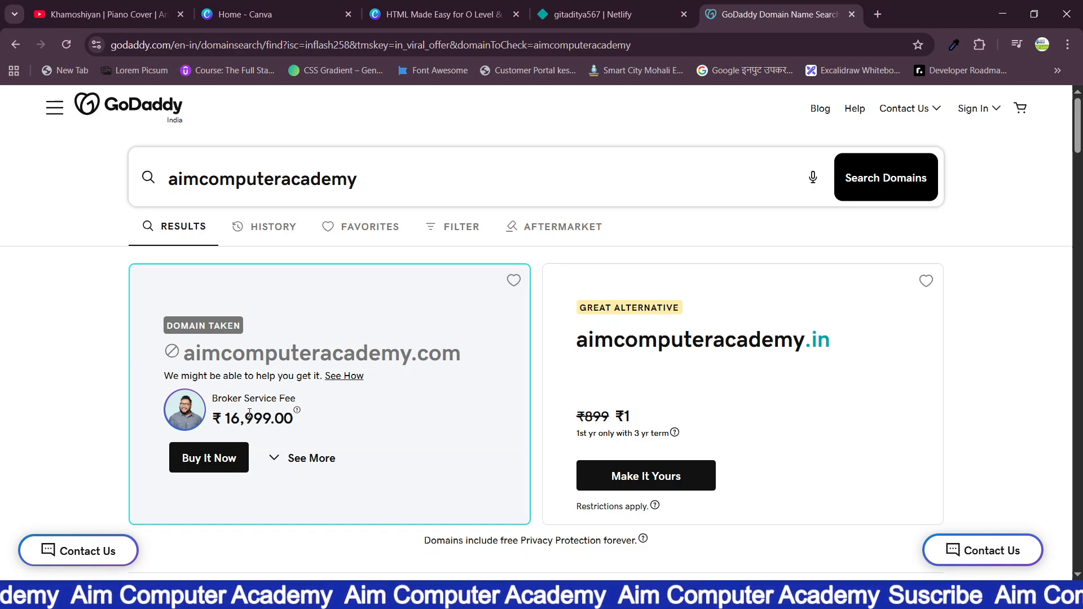
scroll(246, 416, "down", 3)
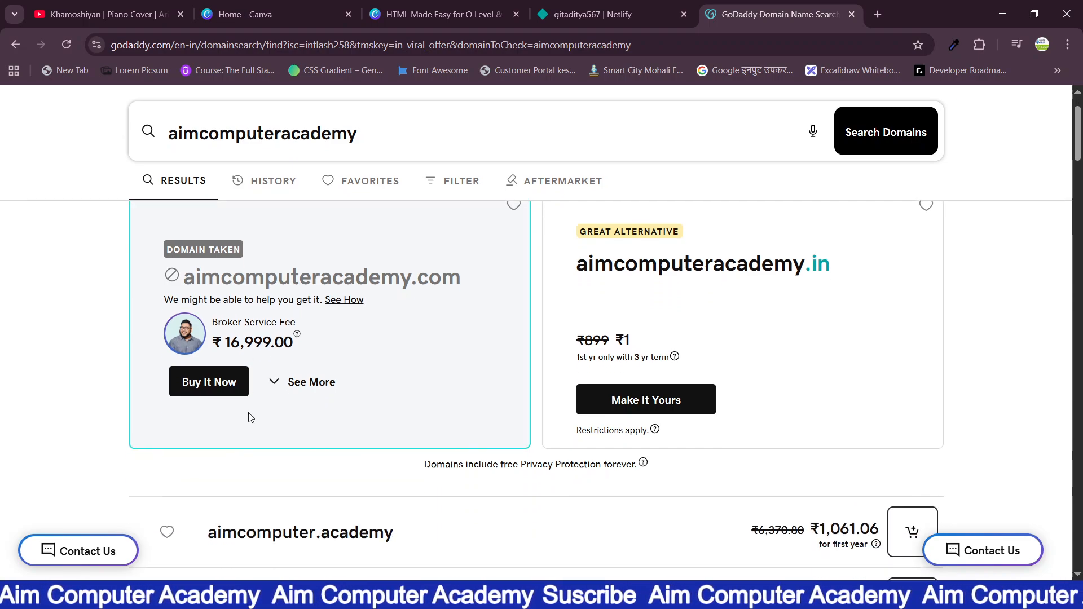
scroll(248, 416, "up", 2)
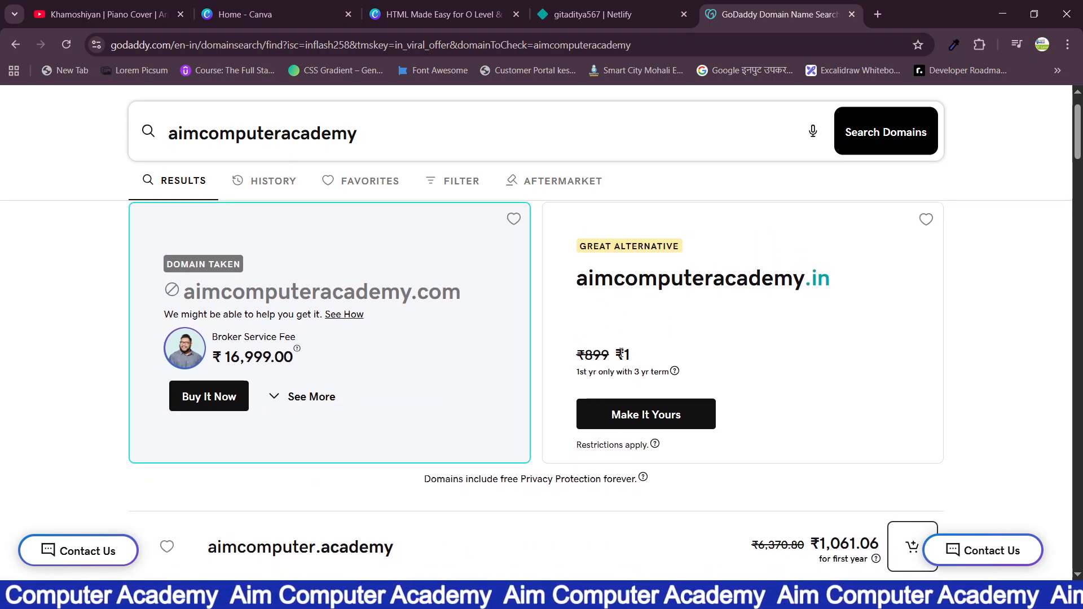
left_click_drag(621, 353, 645, 359)
left_click(647, 358)
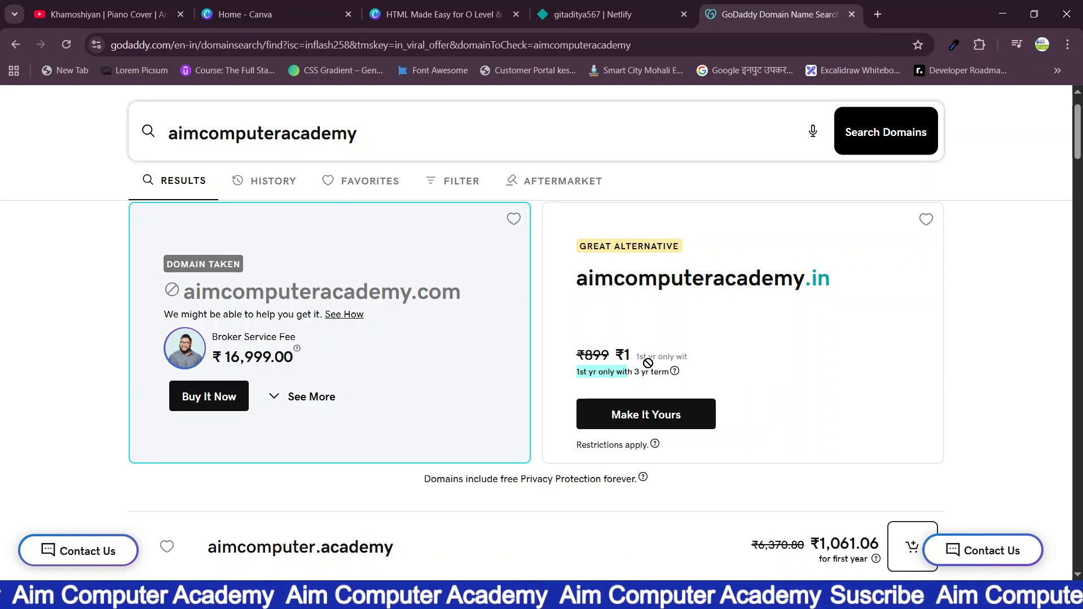
left_click_drag(648, 362, 649, 367)
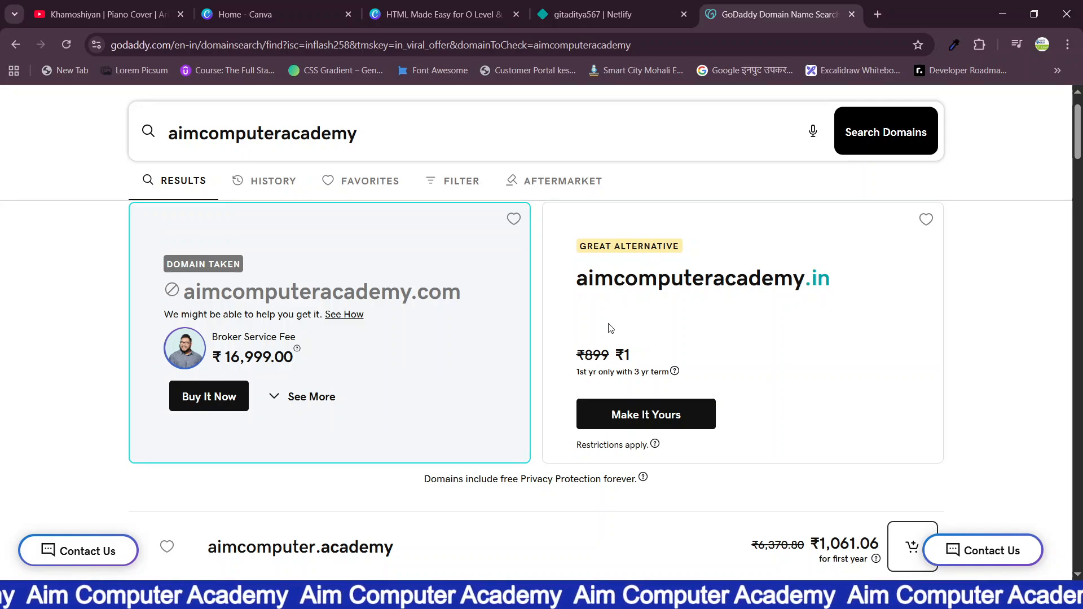
scroll(610, 328, "down", 6)
scroll(610, 328, "up", 4)
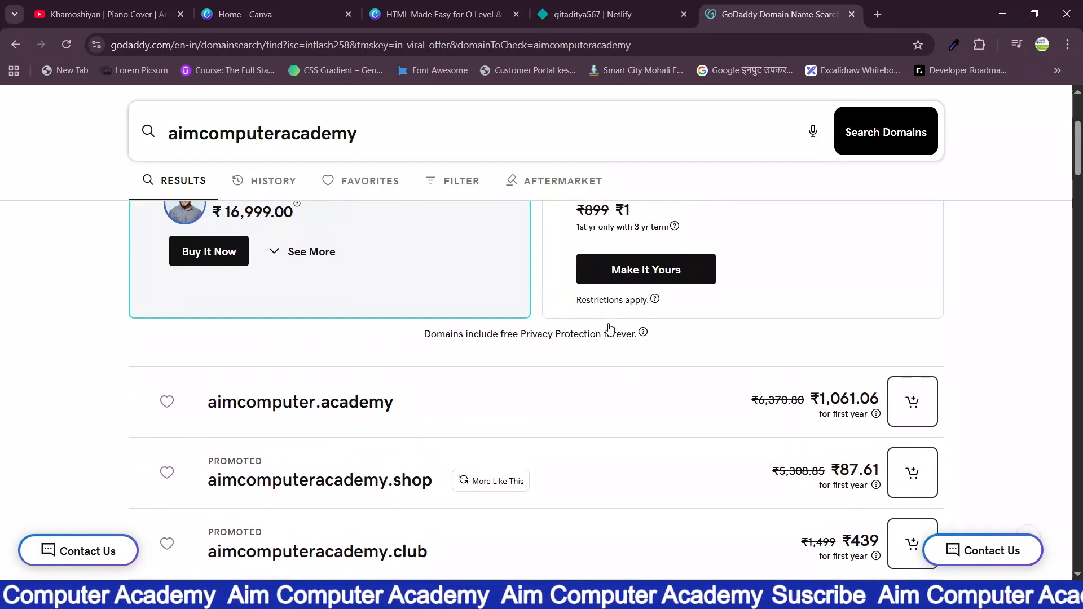
scroll(610, 329, "down", 10)
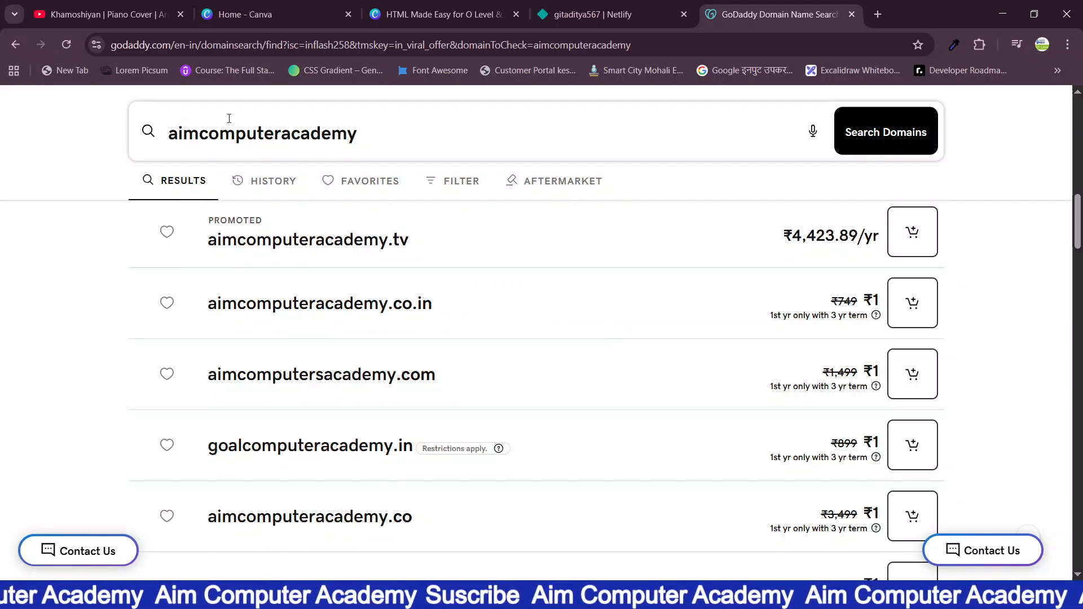
scroll(219, 213, "up", 15)
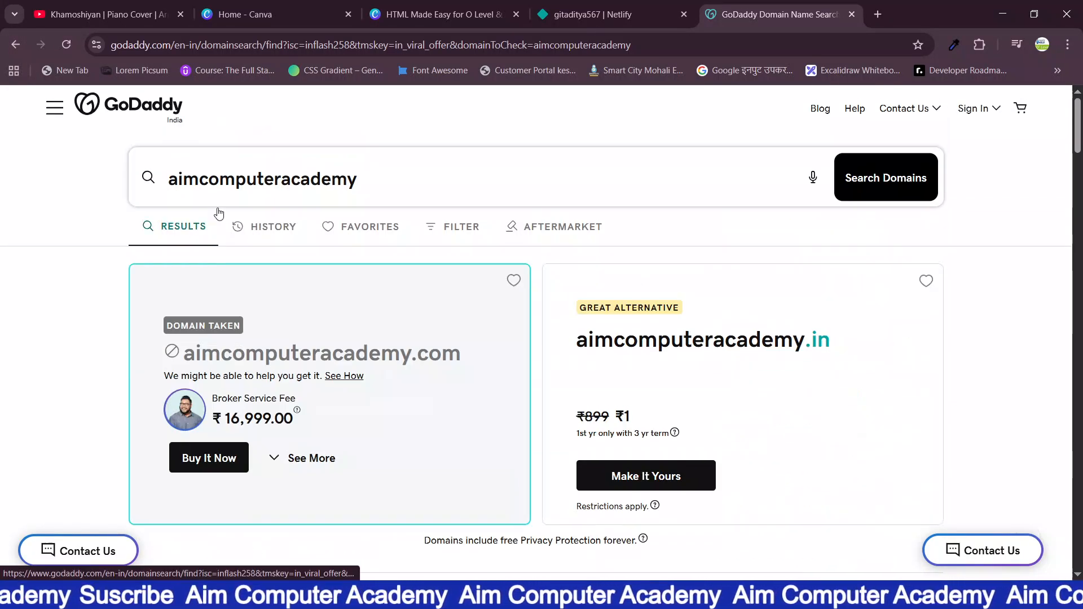
Open GoDaddy's Web Hosting page and examine the plan prices and the Starter plan's website allowance.
left_click(53, 112)
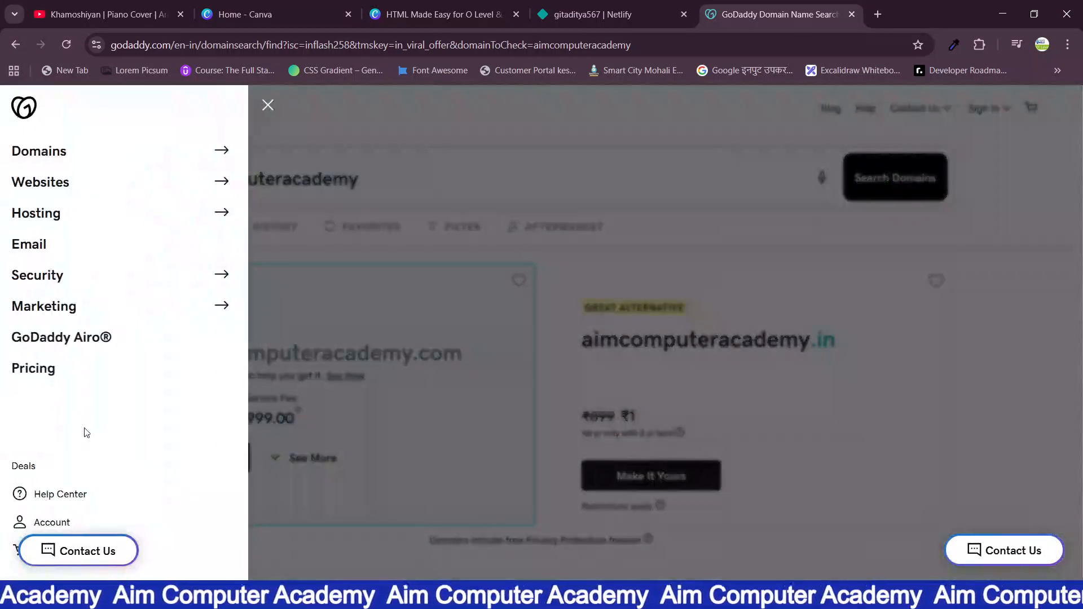
left_click(42, 227)
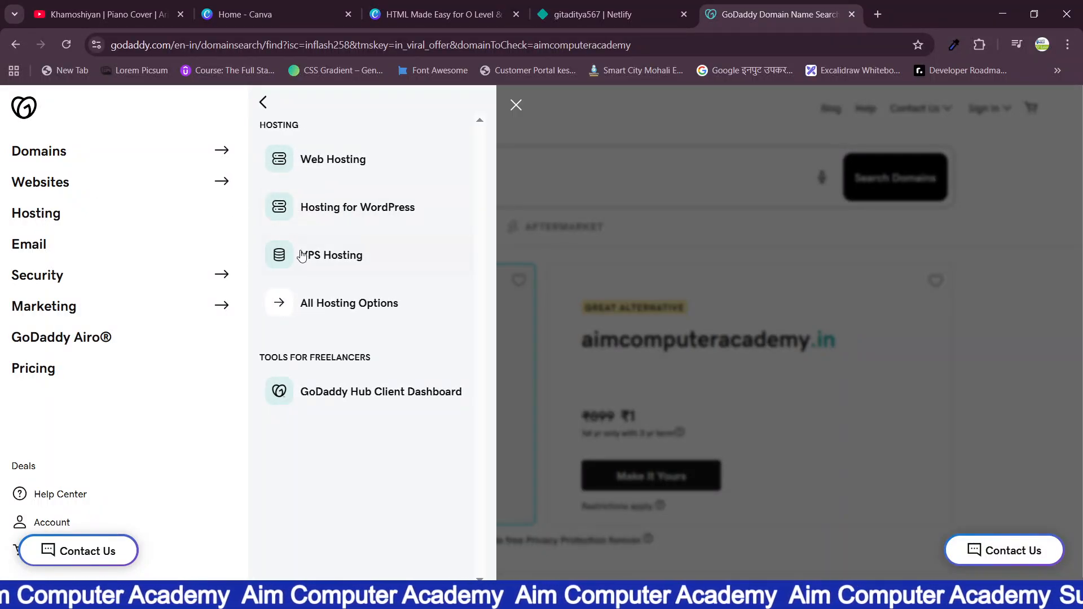
left_click(333, 162)
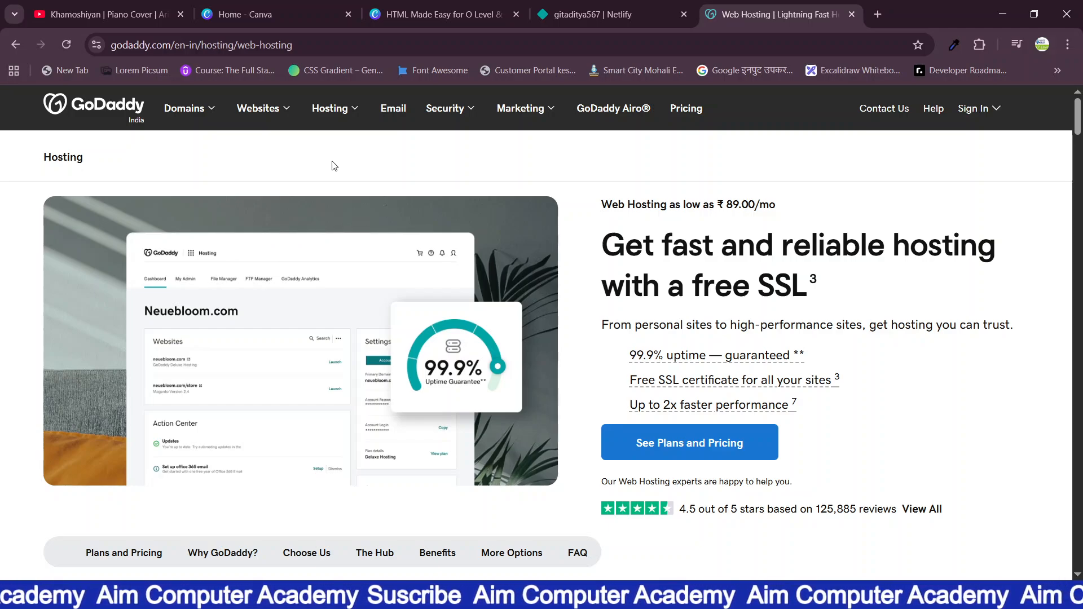
scroll(539, 391, "down", 10)
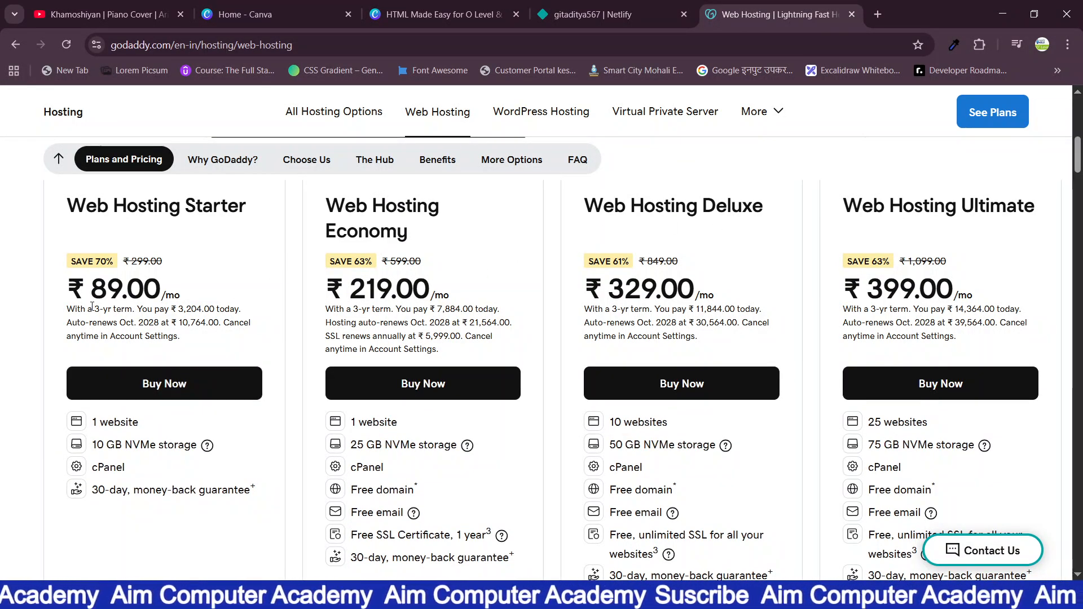
left_click_drag(88, 424, 142, 425)
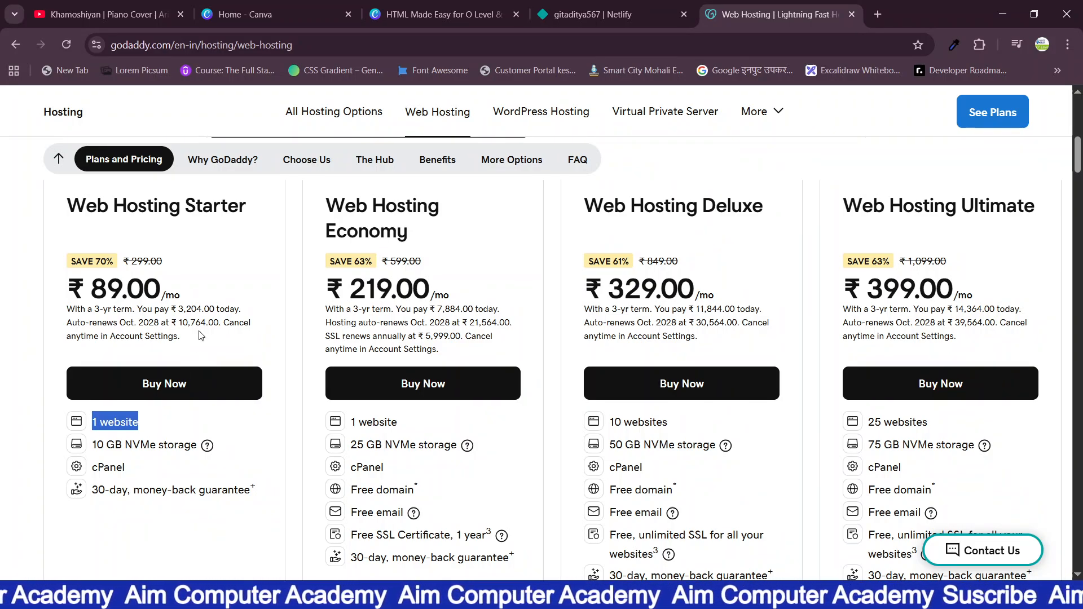
left_click(222, 305)
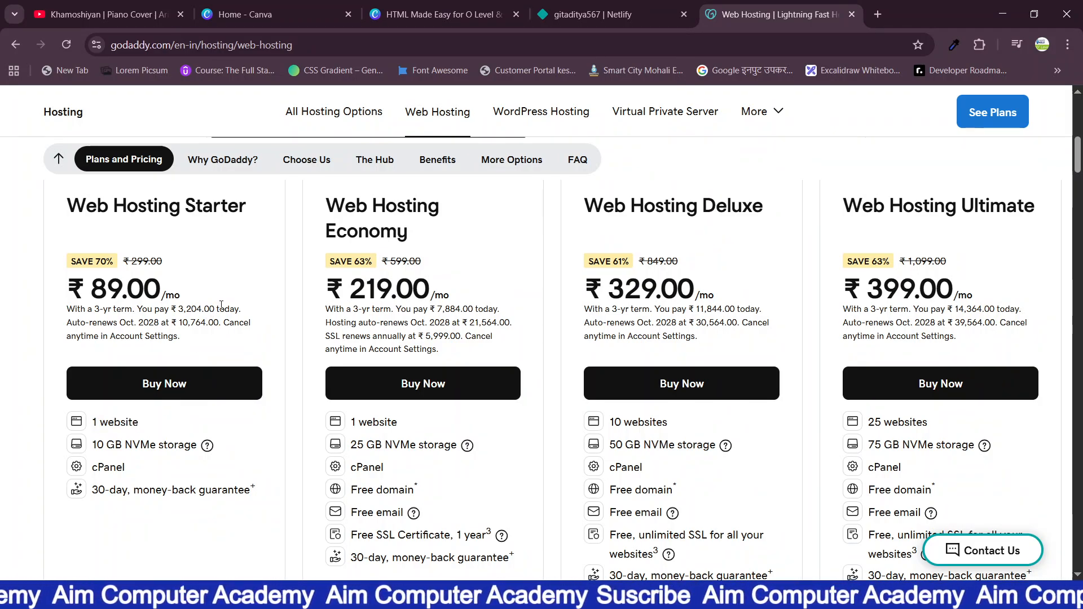
Open netlify.com in a new browser tab, log in, and find the manual project upload area on the Projects page.
left_click(883, 14)
type("ne")
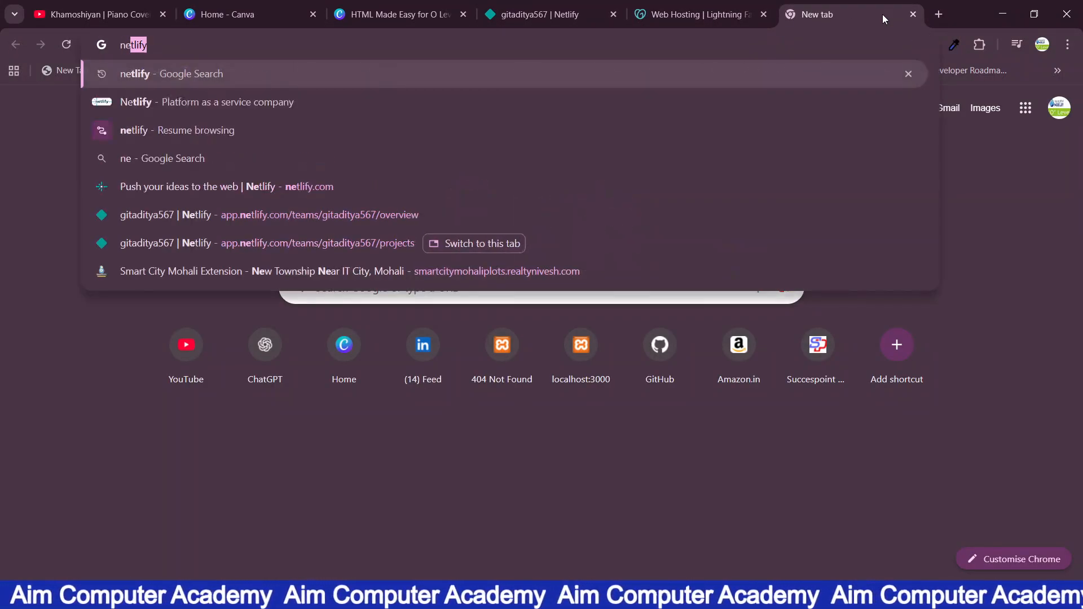
type("tlify")
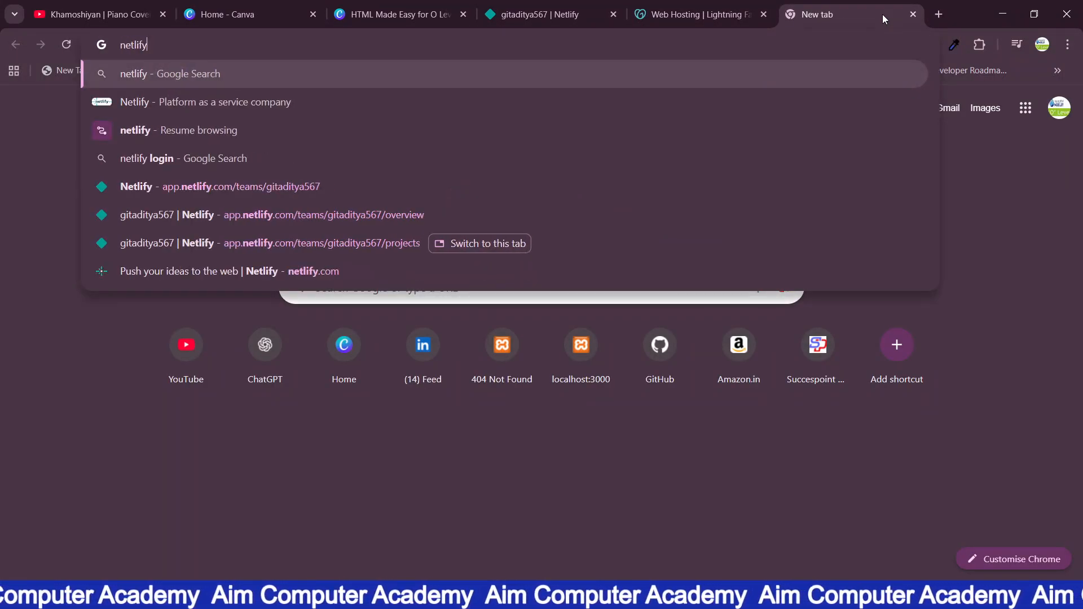
key("Return")
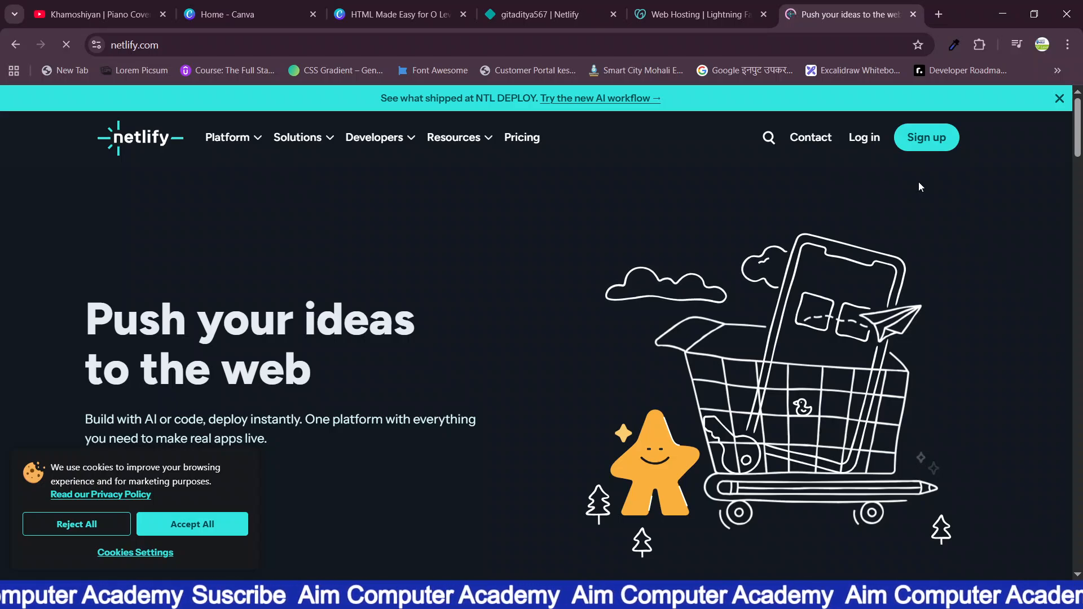
left_click(862, 144)
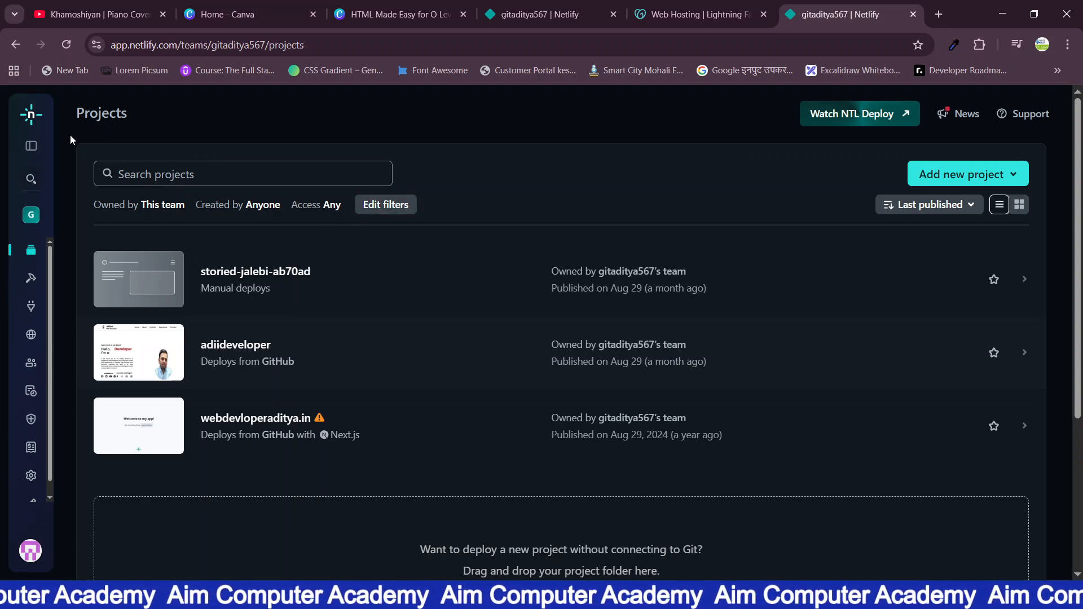
scroll(302, 290, "down", 5)
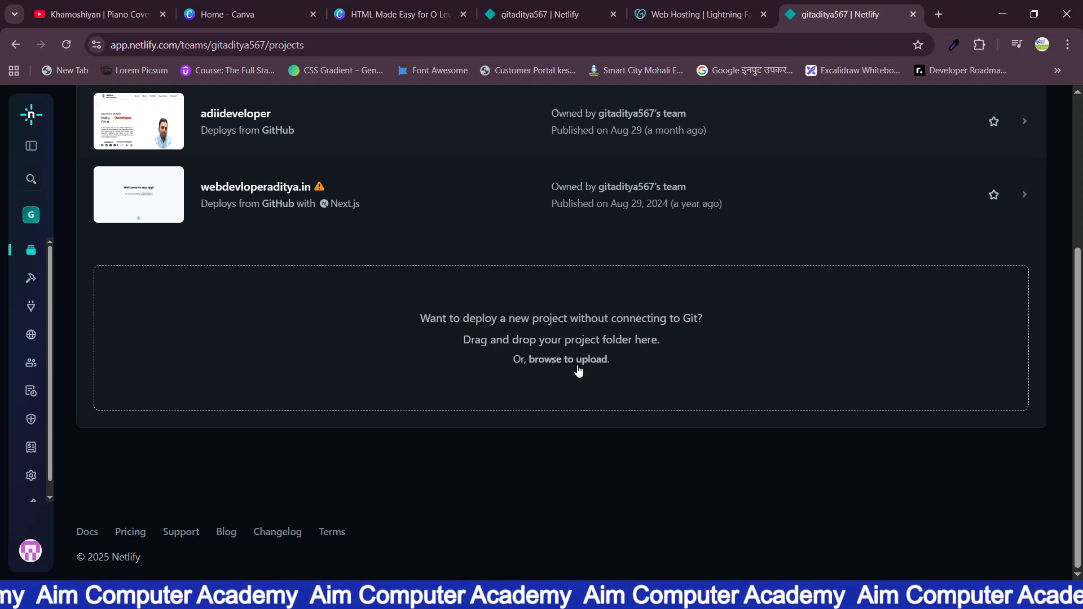
Switch to File Explorer and open the portfolio folder on the Desktop.
key("super+d")
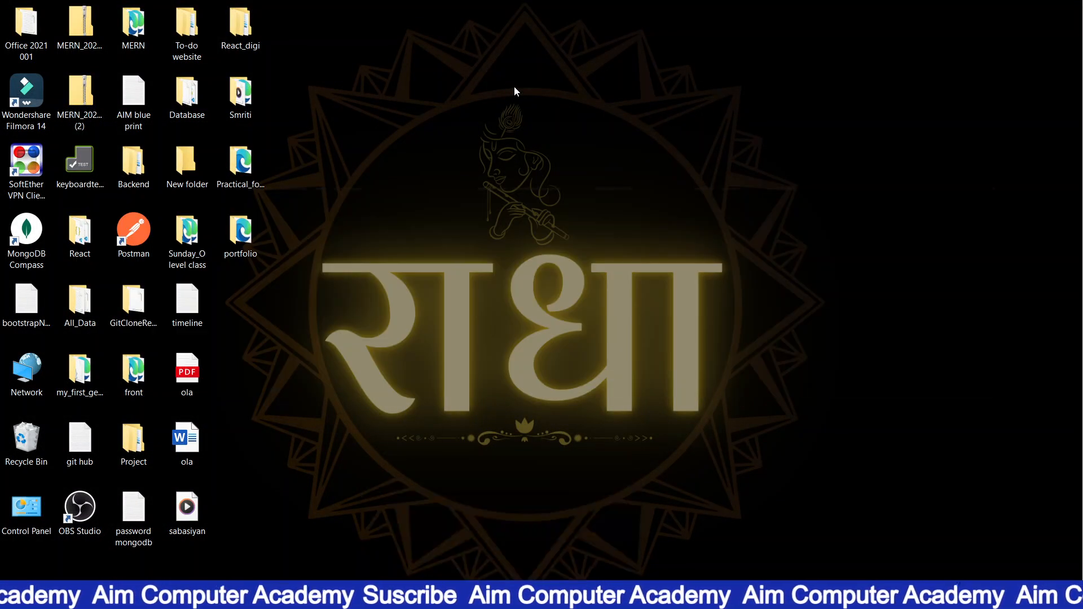
key("super+d")
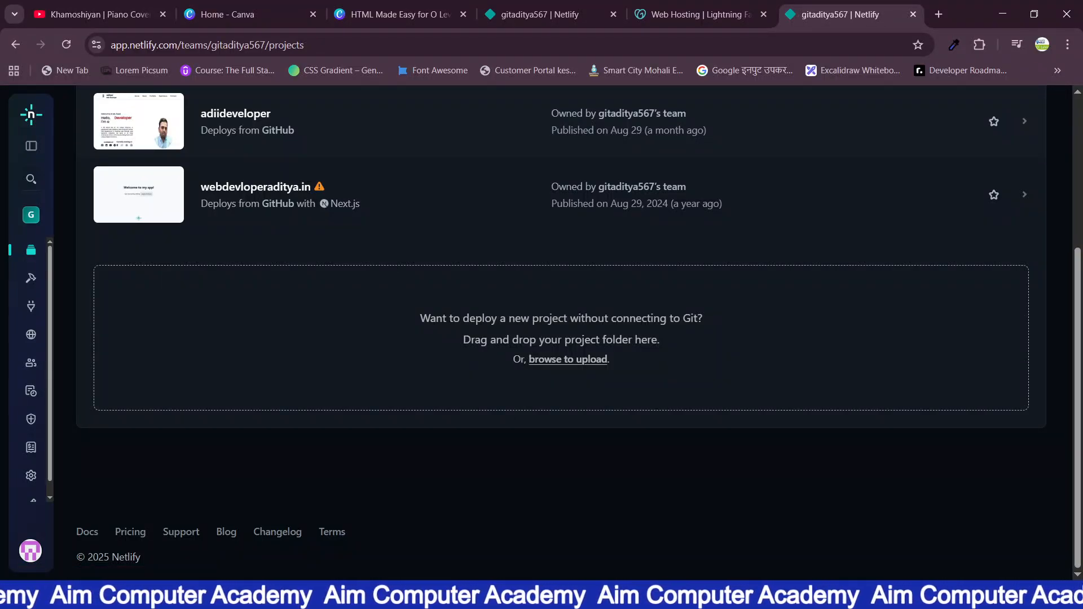
left_click(468, 595)
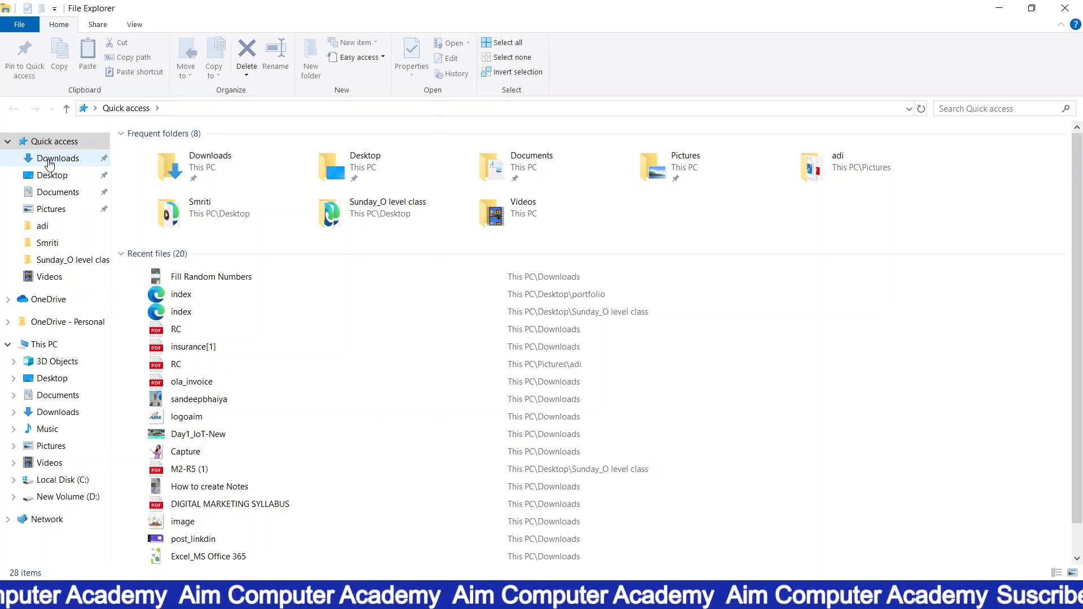
left_click(51, 160)
left_click(49, 176)
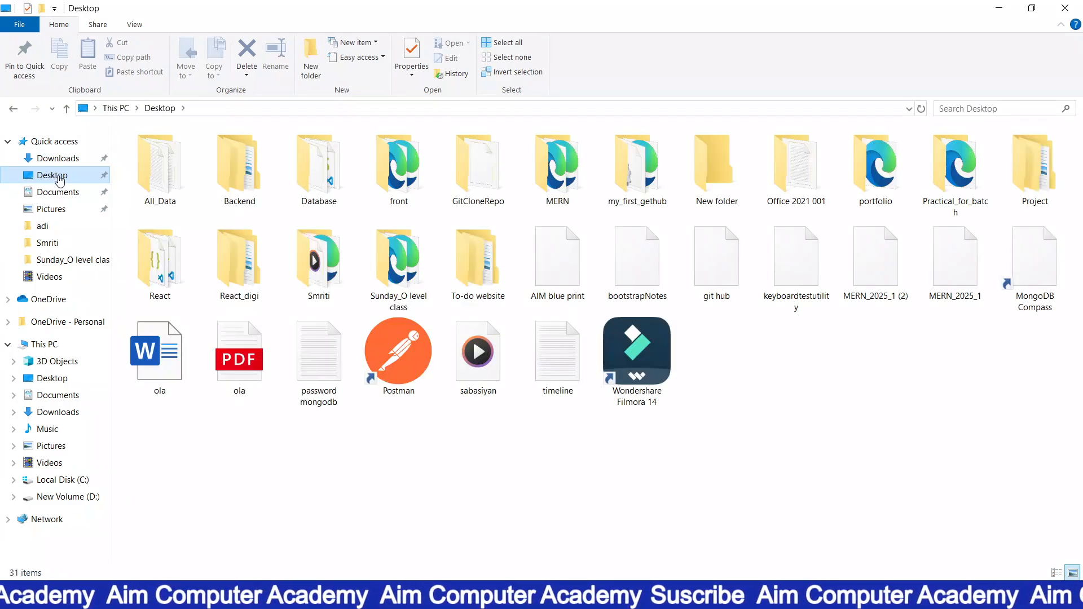
left_click(600, 473)
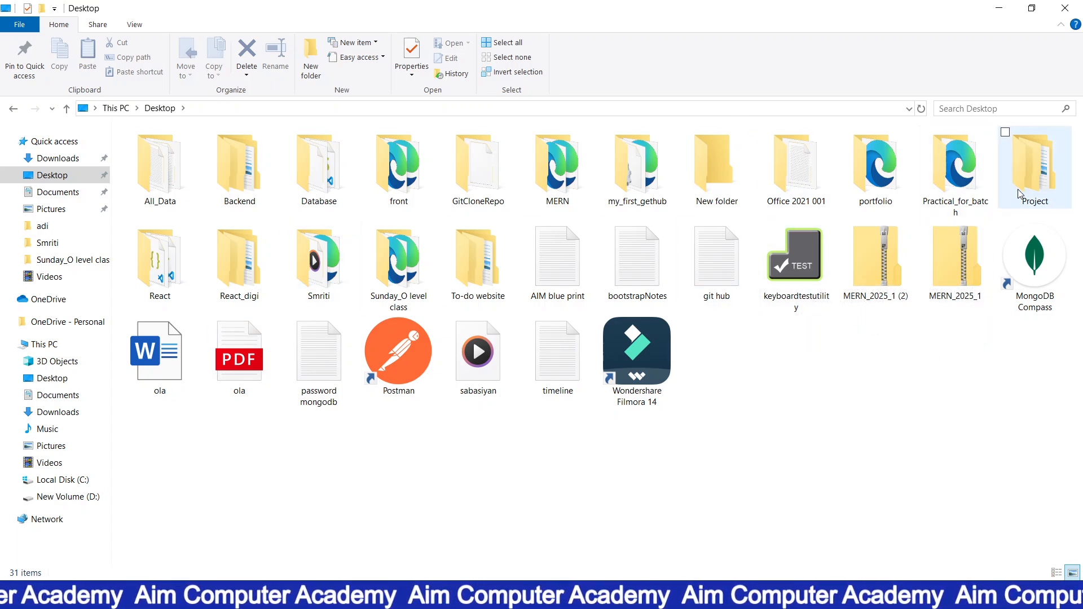
double_click(863, 175)
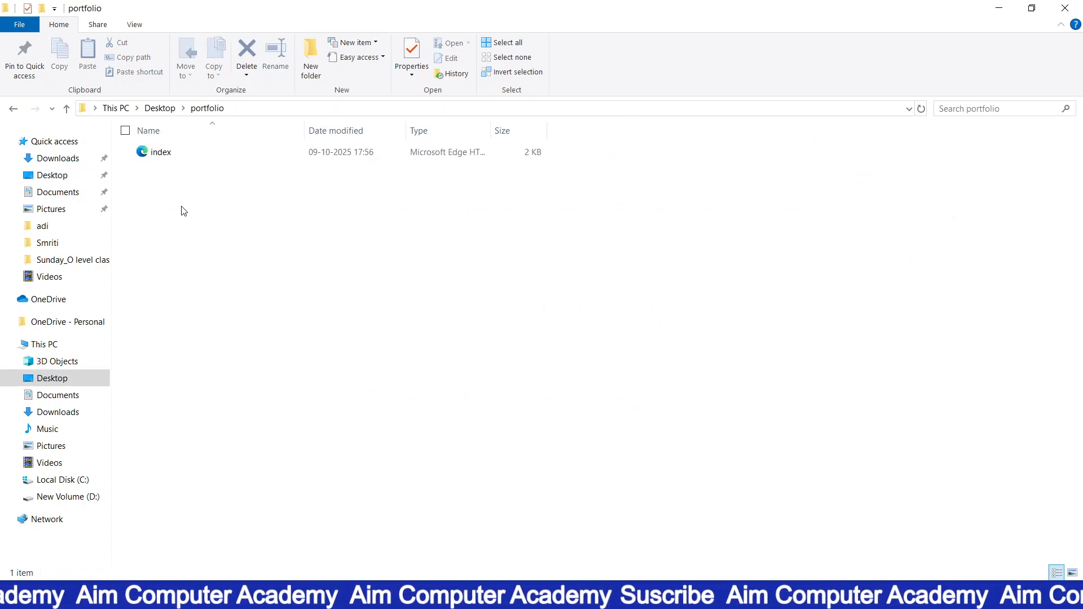
Open the index page from the portfolio folder in the browser, examine its sections down to the contact form, and close it.
left_click(199, 160)
double_click(198, 156)
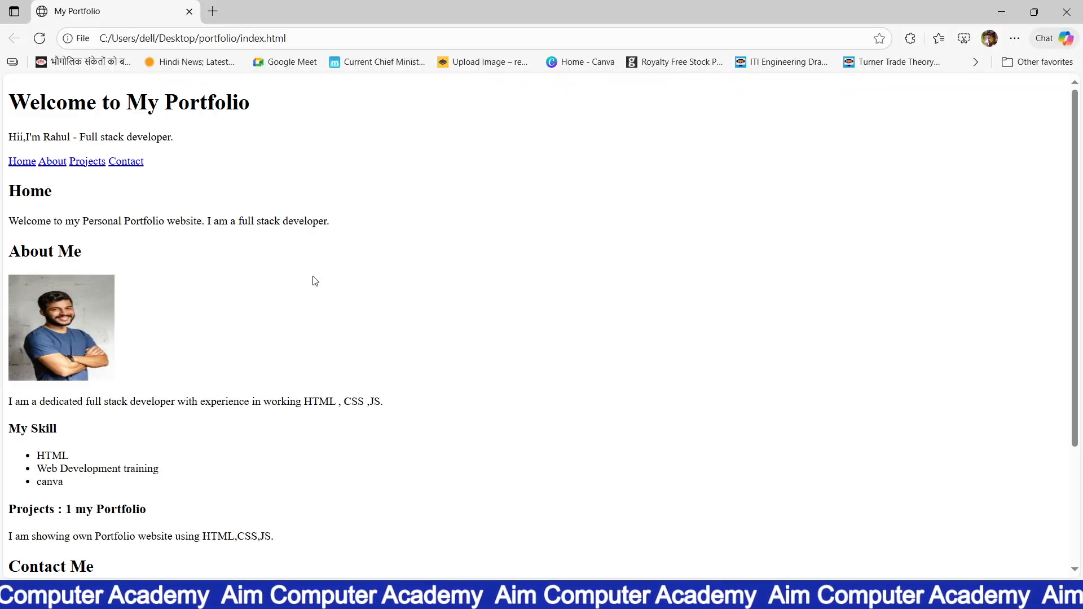
scroll(314, 280, "down", 3)
scroll(315, 281, "up", 3)
scroll(314, 281, "down", 3)
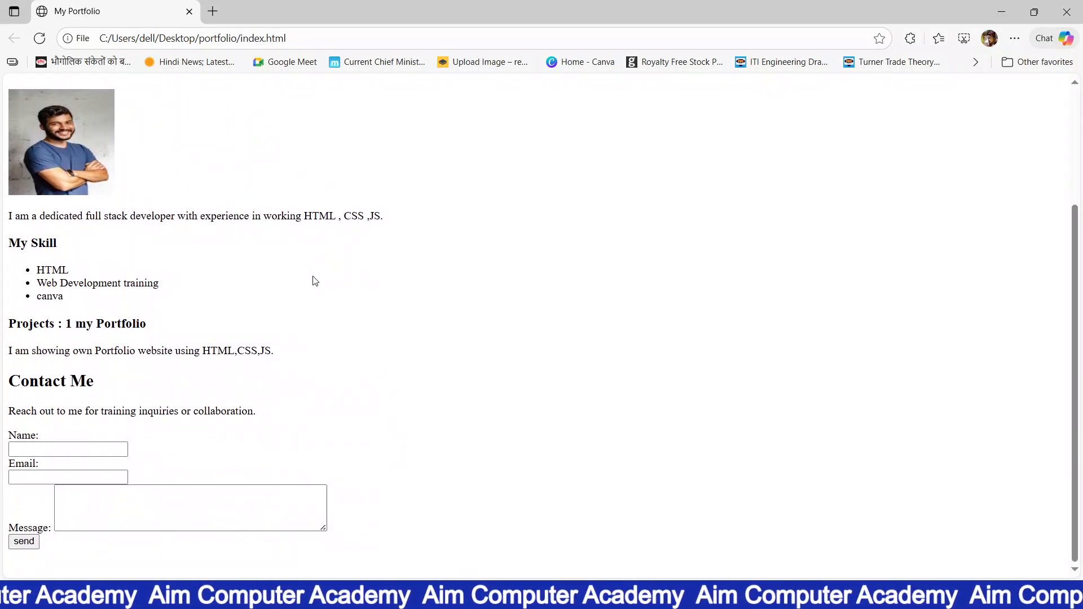
scroll(315, 280, "up", 3)
scroll(315, 280, "down", 1)
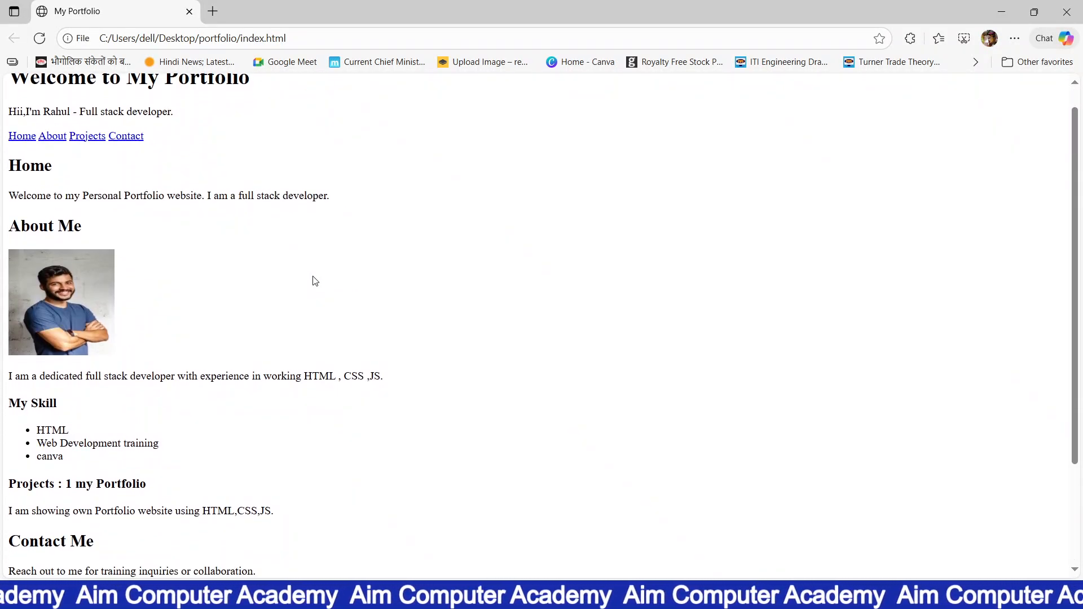
left_click(1067, 12)
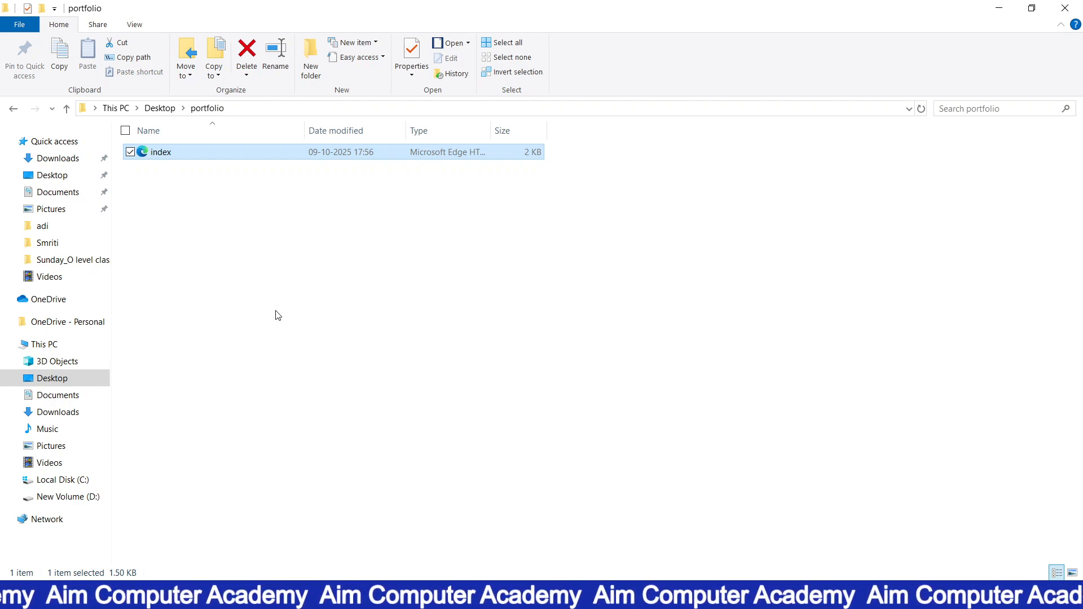
Compare Netlify's project upload area with the portfolio folder on the Desktop and check the folder's contents.
key("alt+Tab")
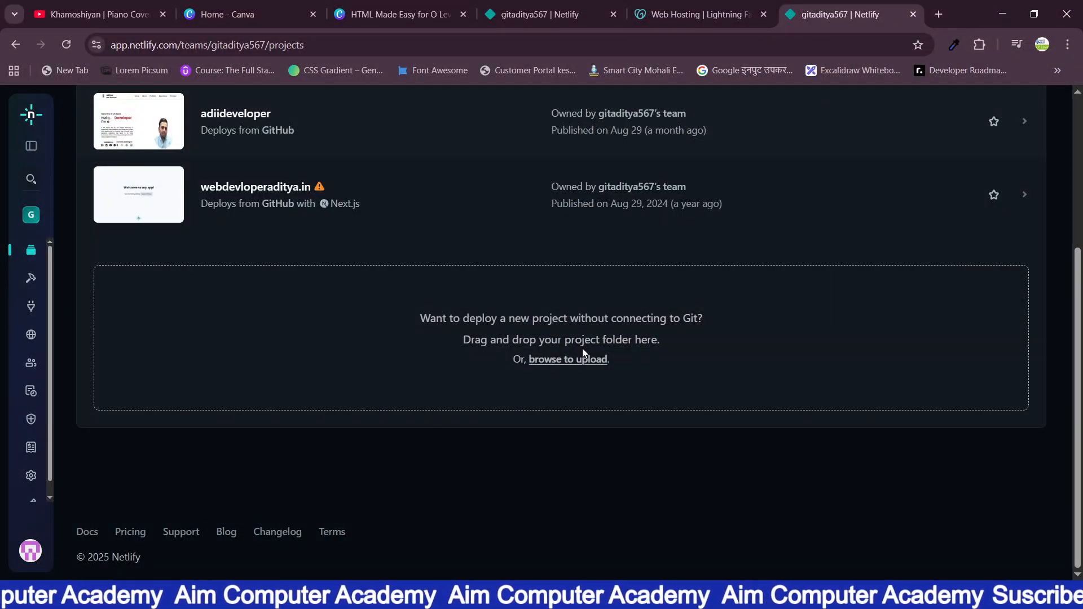
key("alt+Tab")
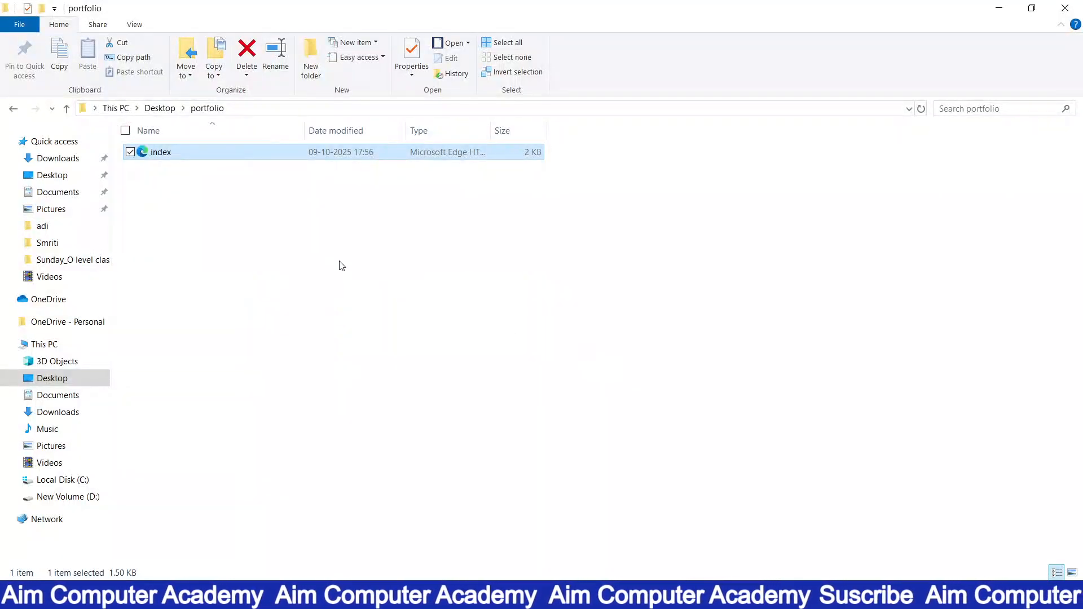
left_click(12, 110)
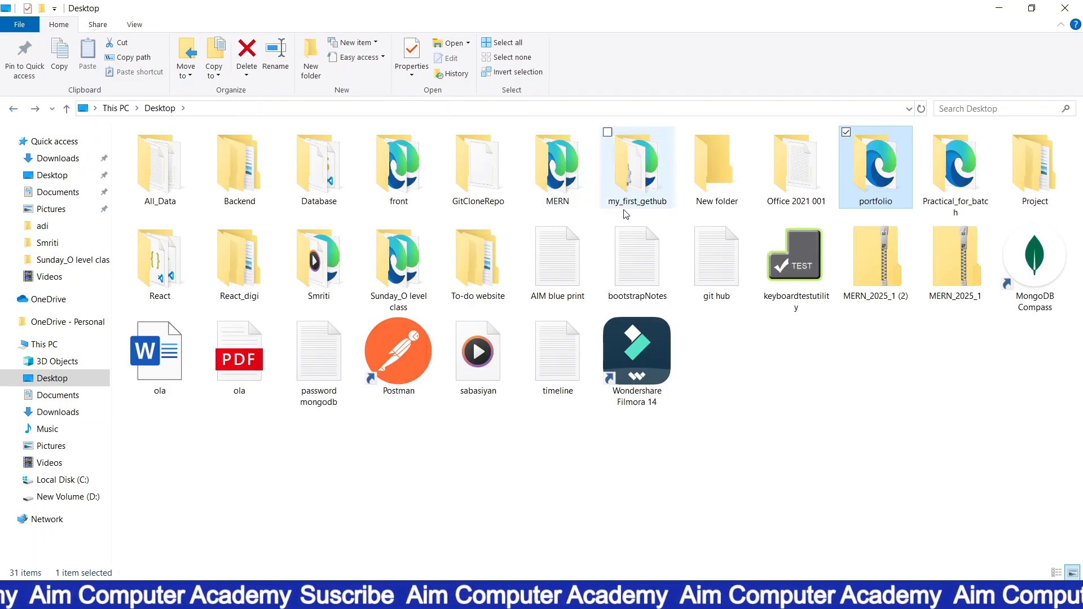
double_click(884, 171)
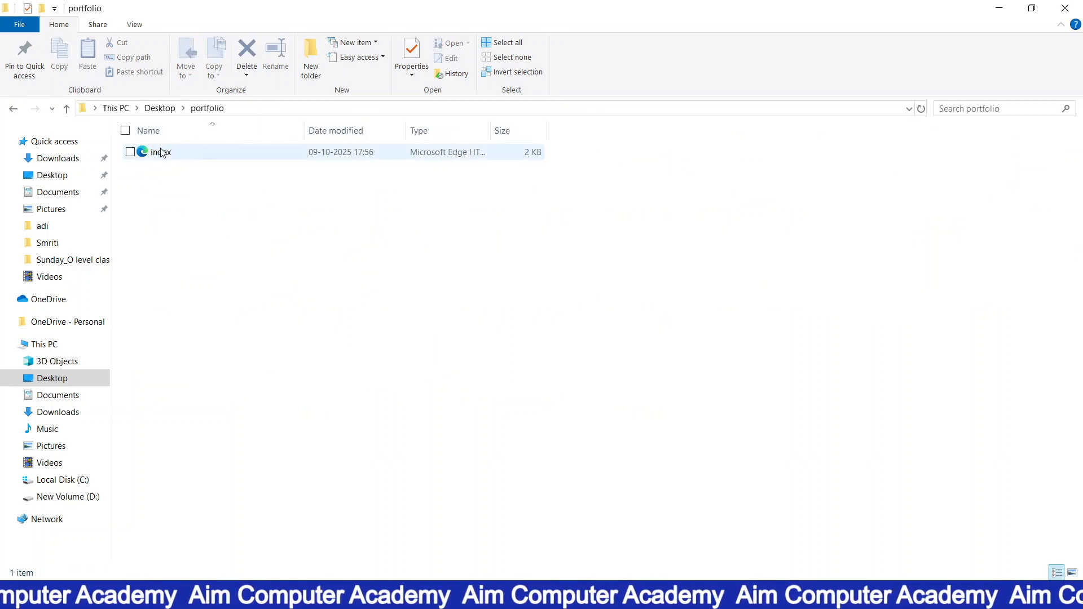
Switch to the Netlify projects page in Chrome and upload the portfolio folder from the Desktop as a new project.
key("alt+Tab")
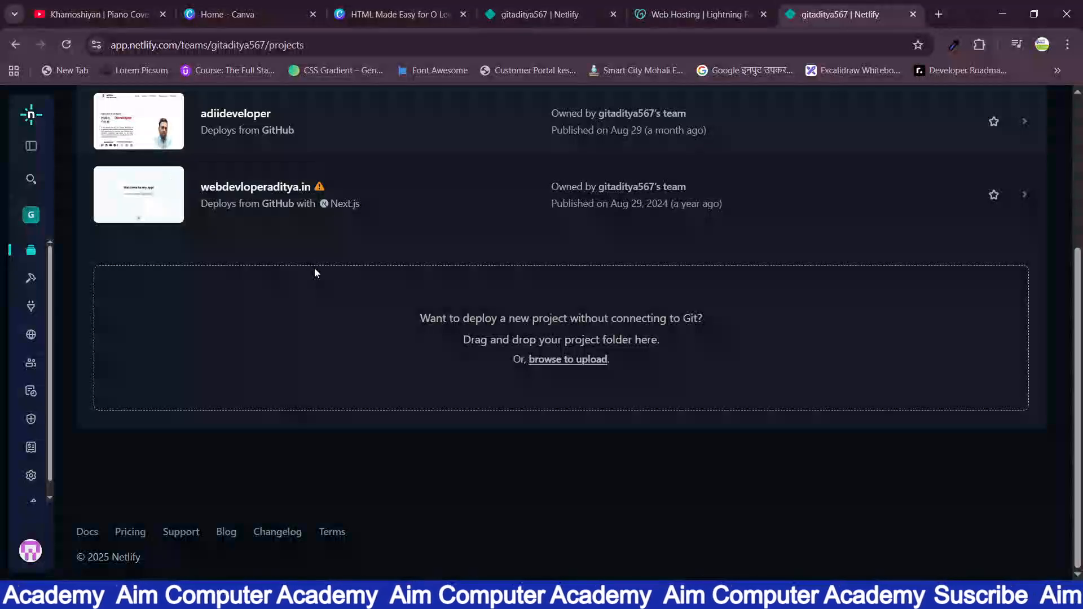
left_click(576, 361)
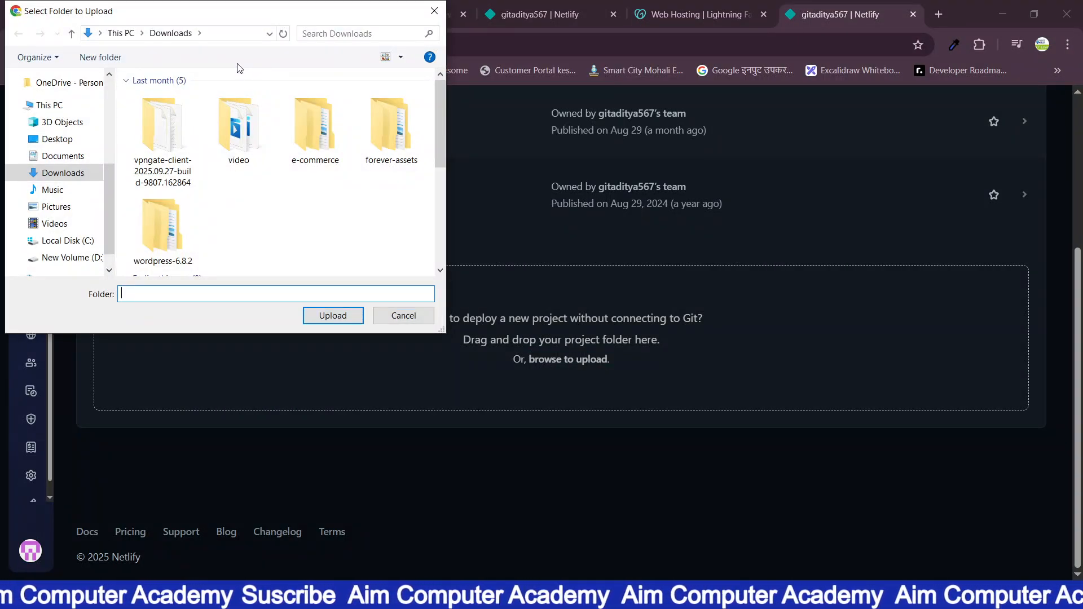
left_click(57, 139)
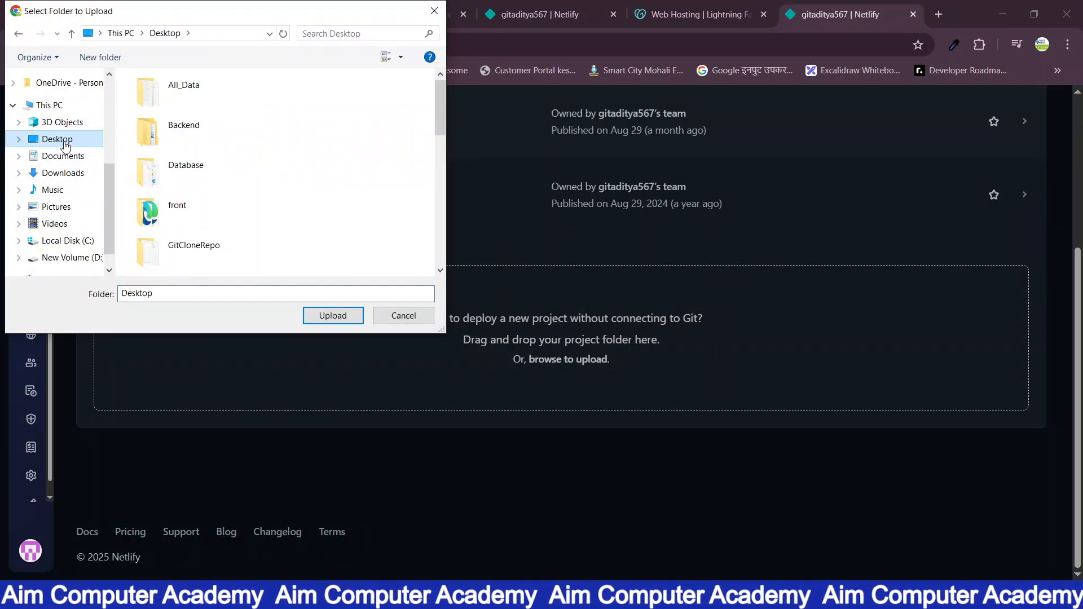
scroll(204, 182, "down", 3)
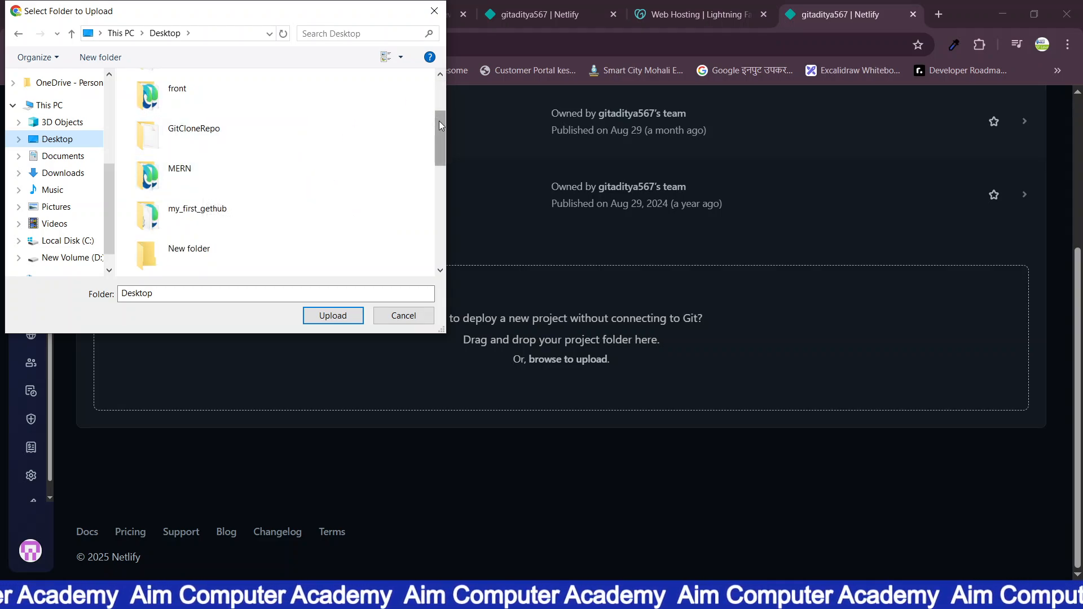
left_click_drag(439, 120, 435, 166)
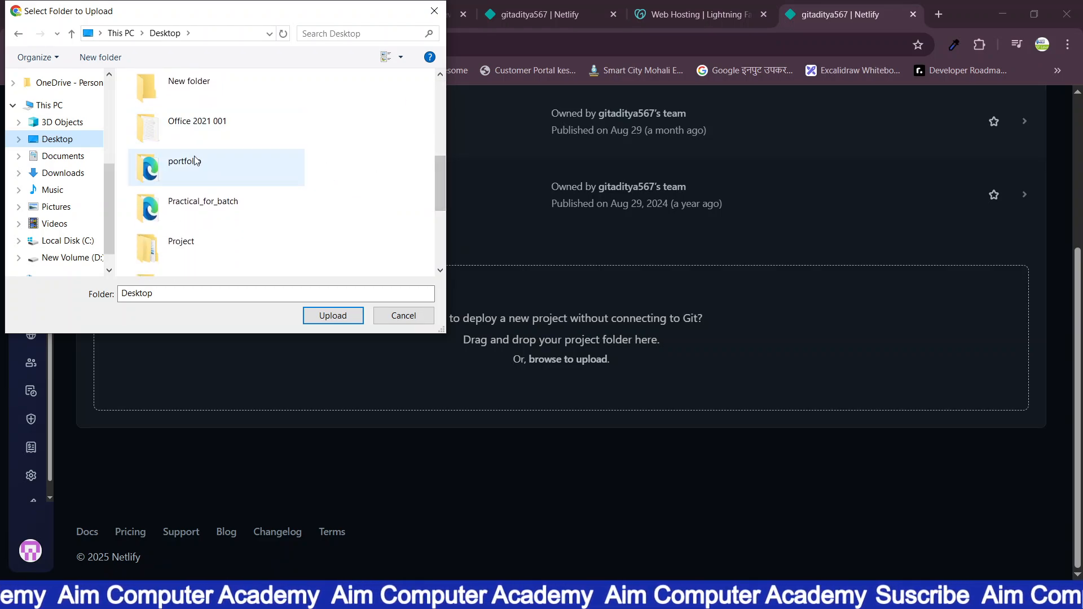
left_click(193, 185)
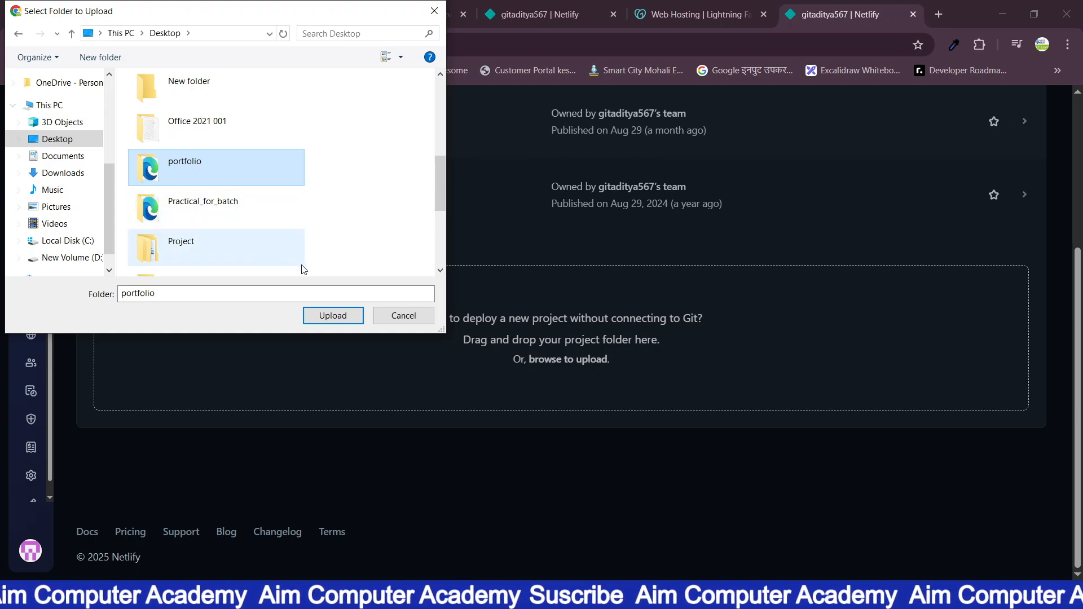
left_click(334, 315)
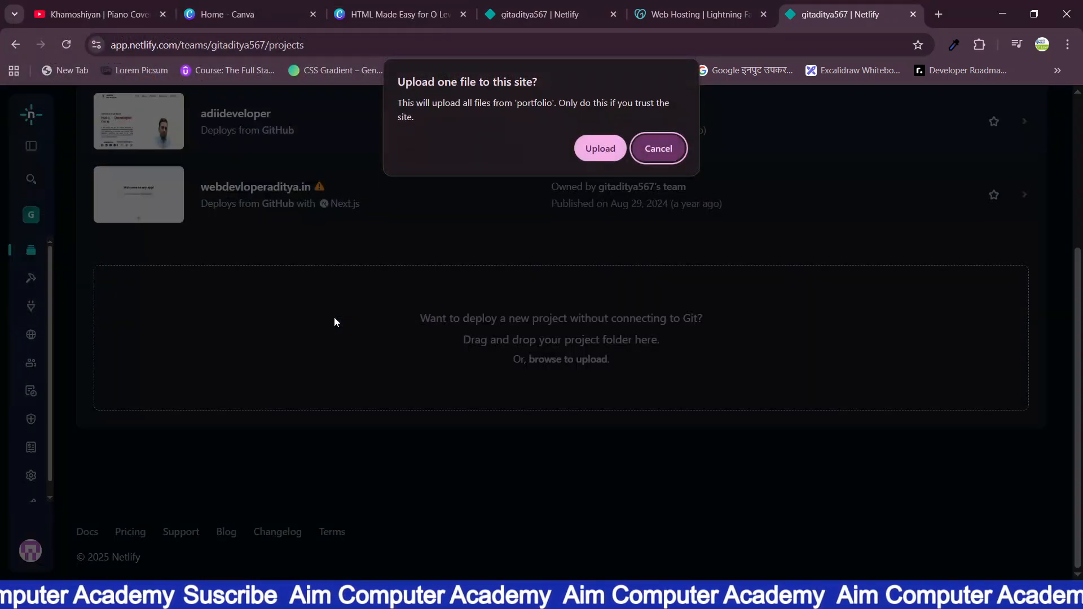
left_click(601, 146)
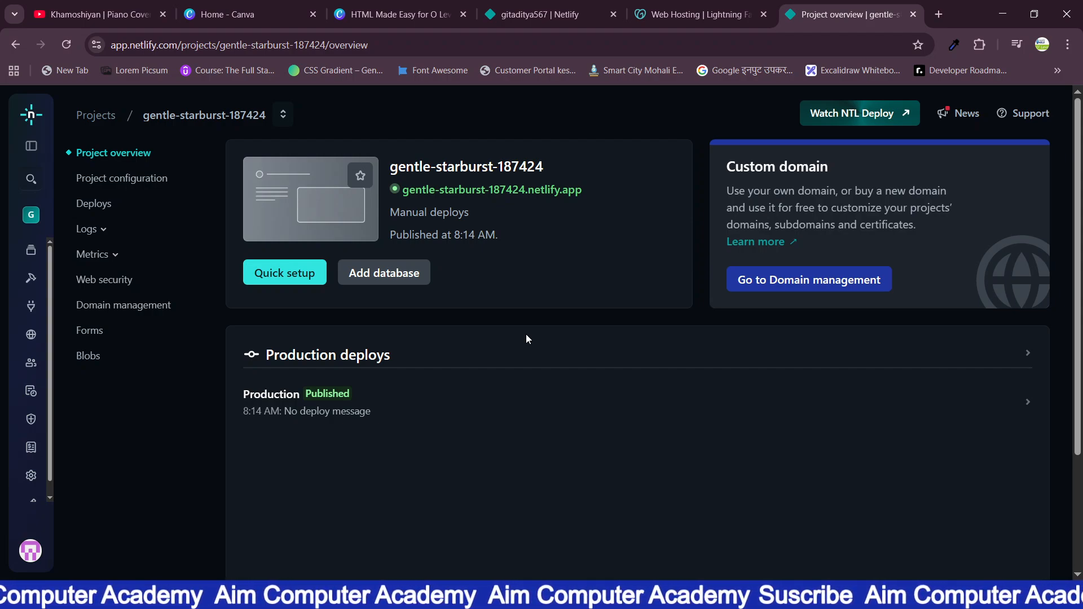
Open the published site from the project overview, examine the live page, and compare its address with the project's Netlify URL.
left_click(426, 192)
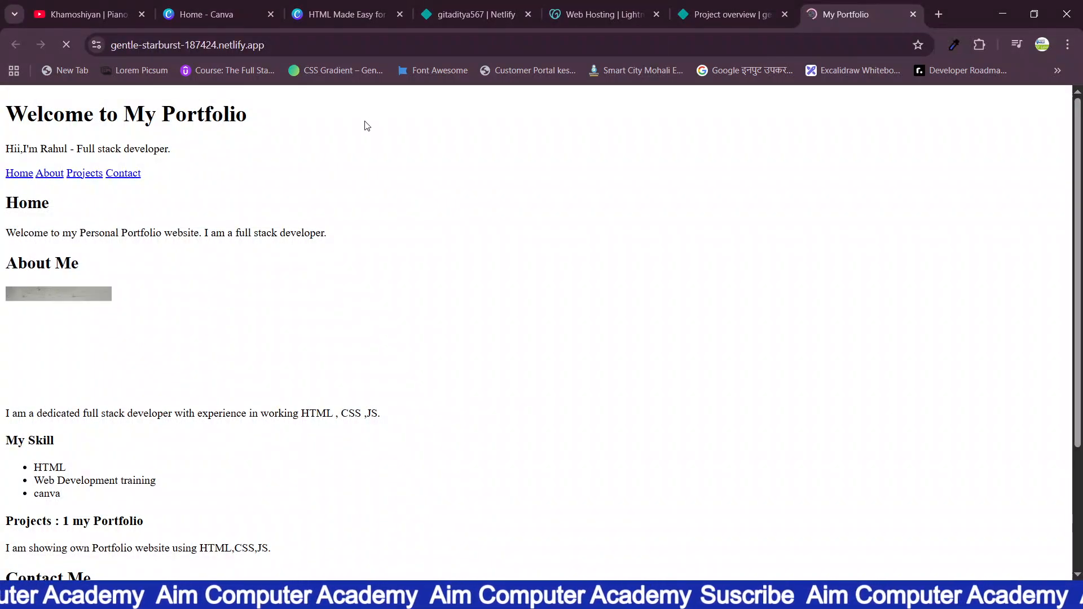
scroll(310, 186, "down", 3)
scroll(310, 186, "up", 3)
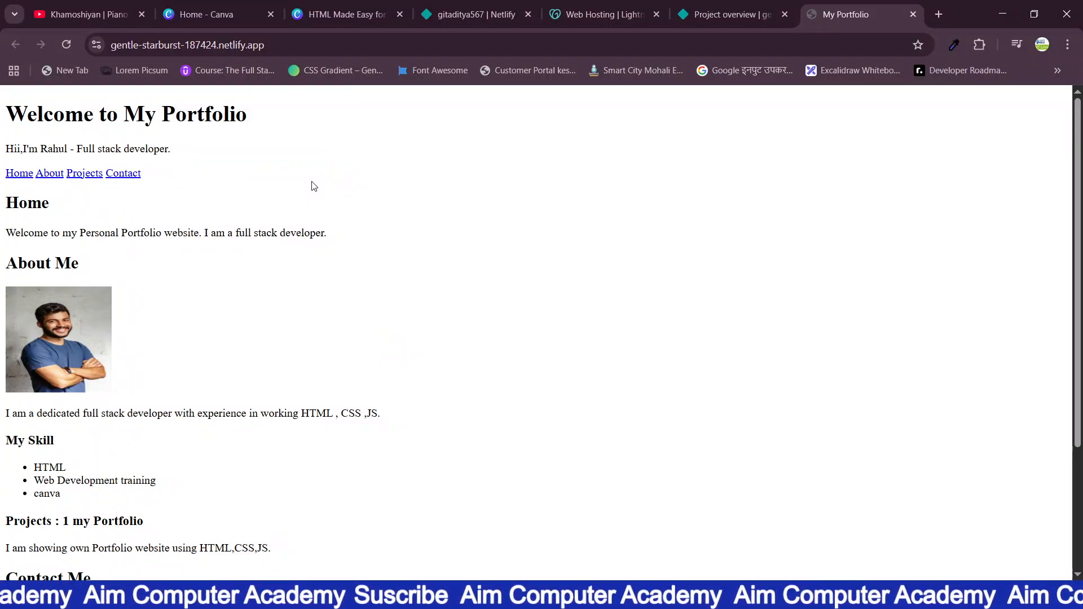
left_click(291, 45)
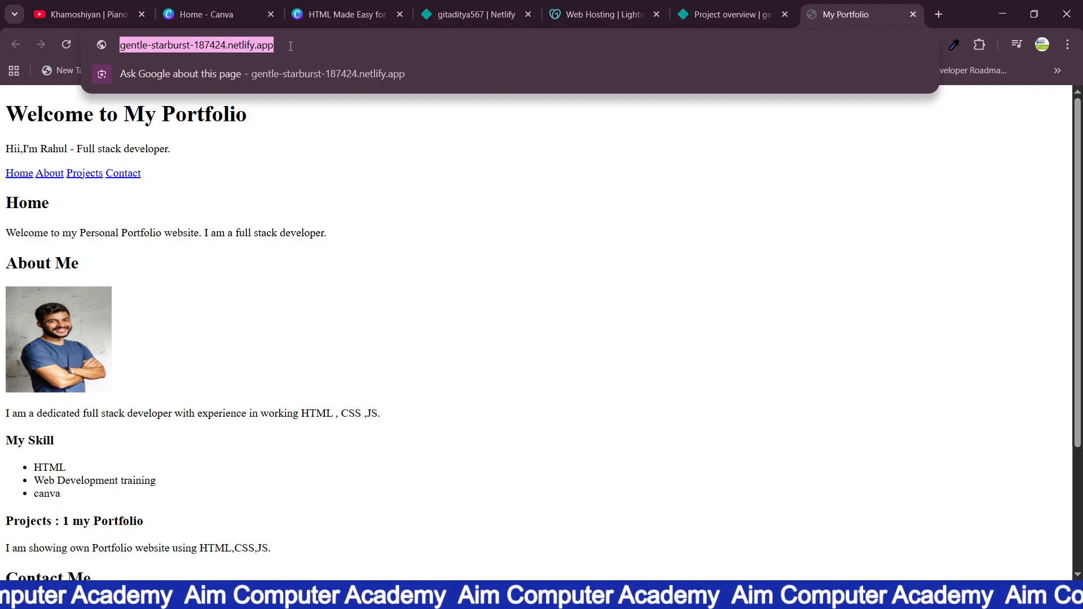
left_click(725, 6)
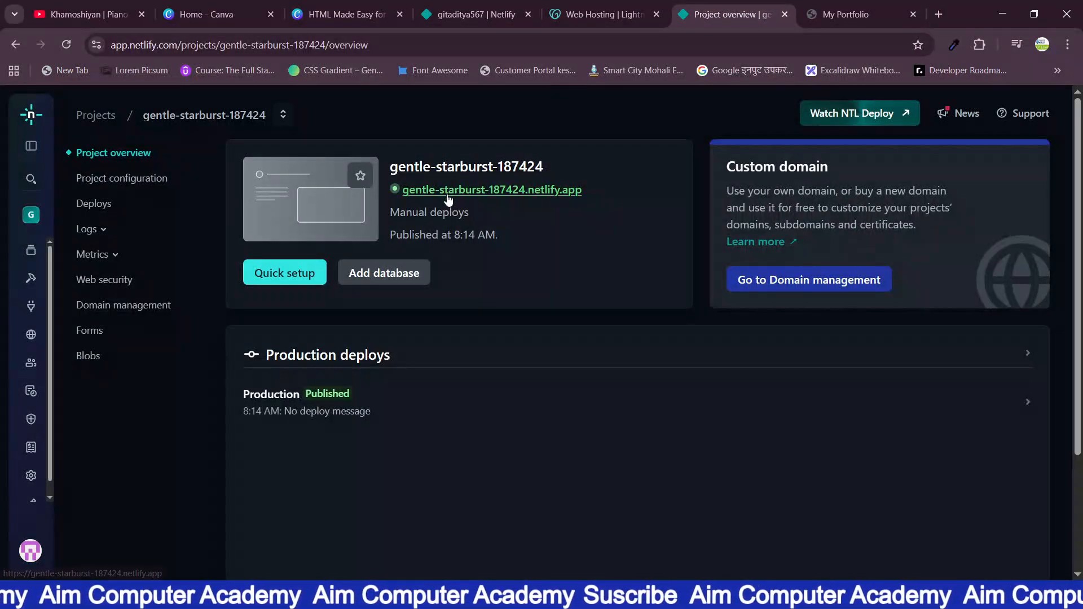
left_click(855, 7)
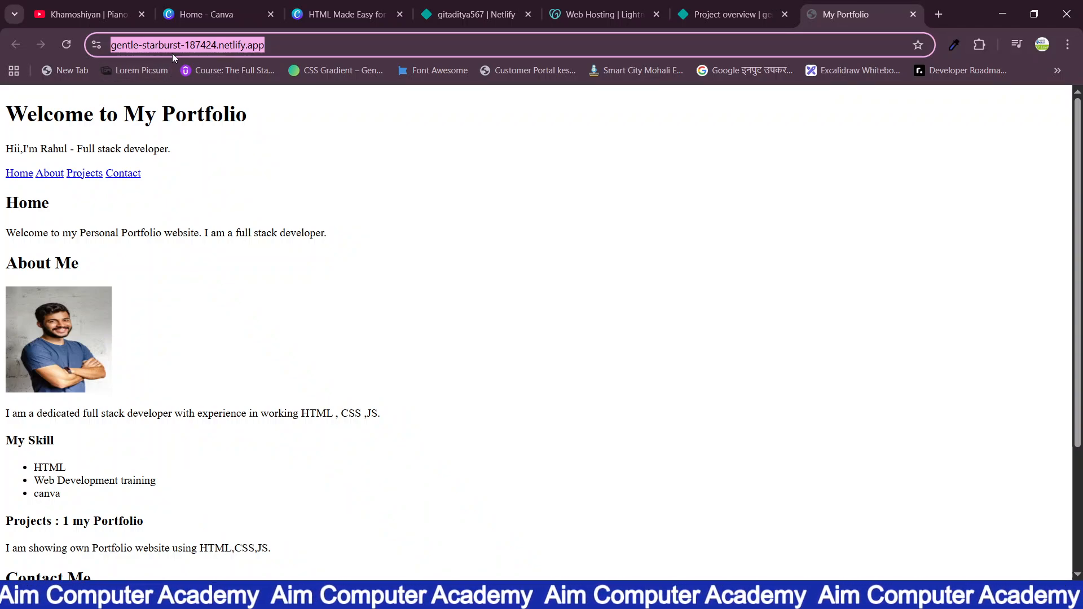
left_click(743, 16)
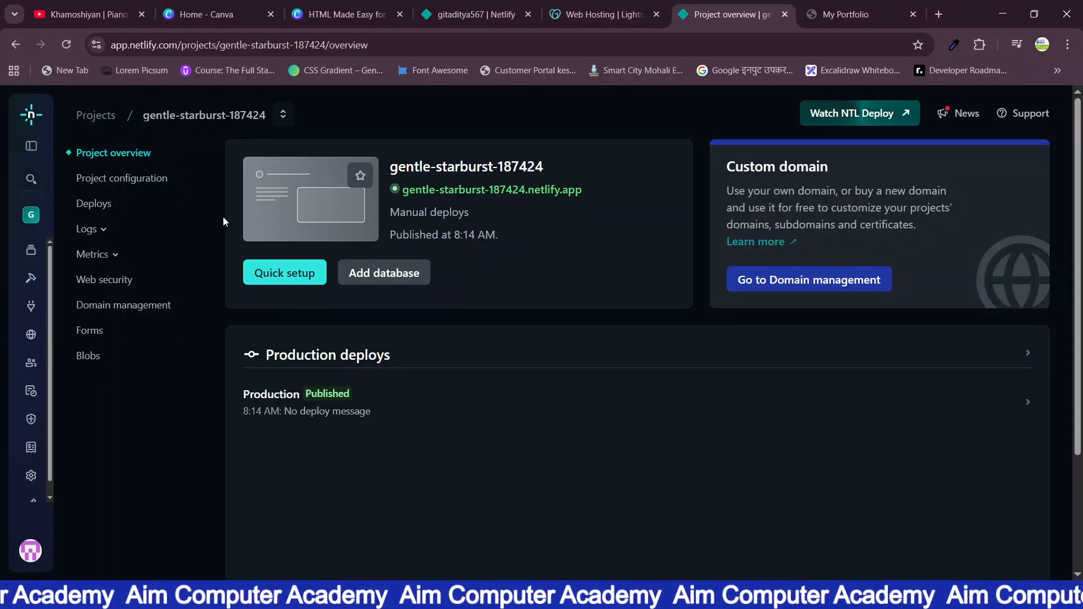
Open the project name for editing in the general project configuration and clear the existing name.
left_click(121, 182)
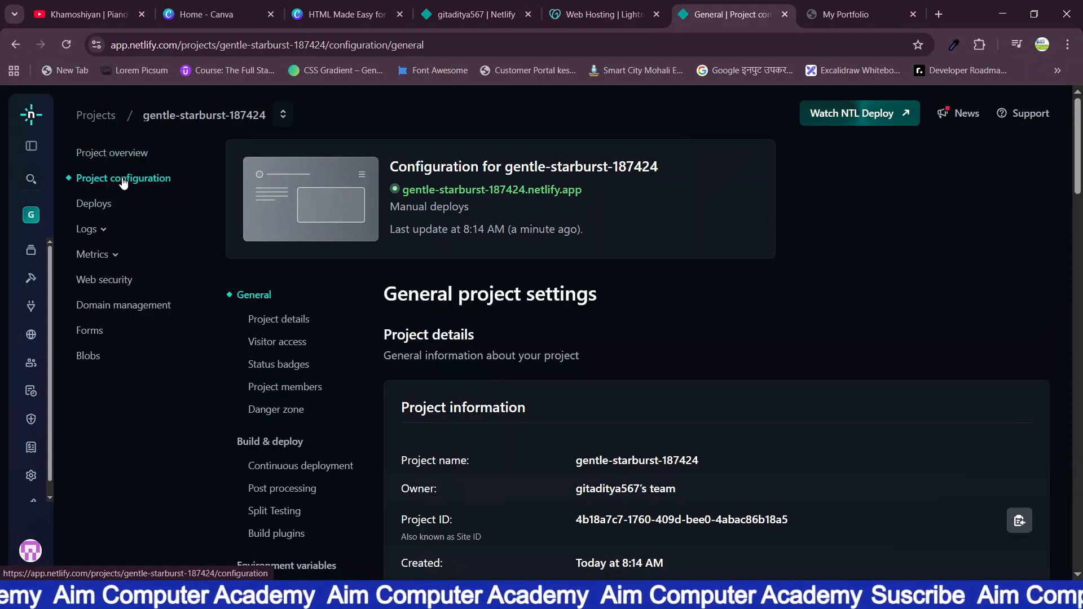
scroll(412, 351, "down", 5)
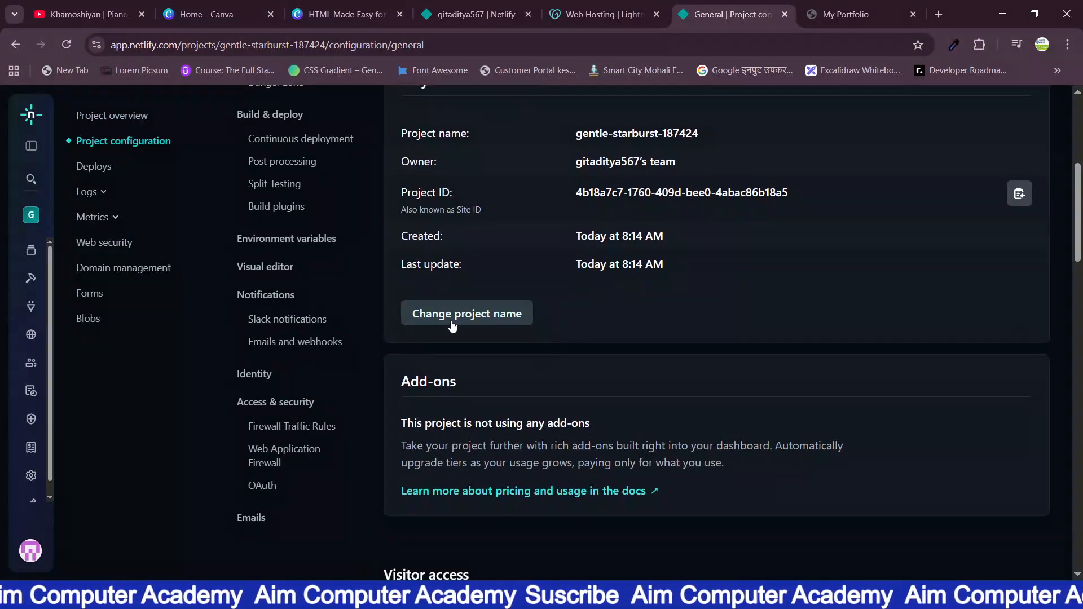
scroll(455, 323, "up", 5)
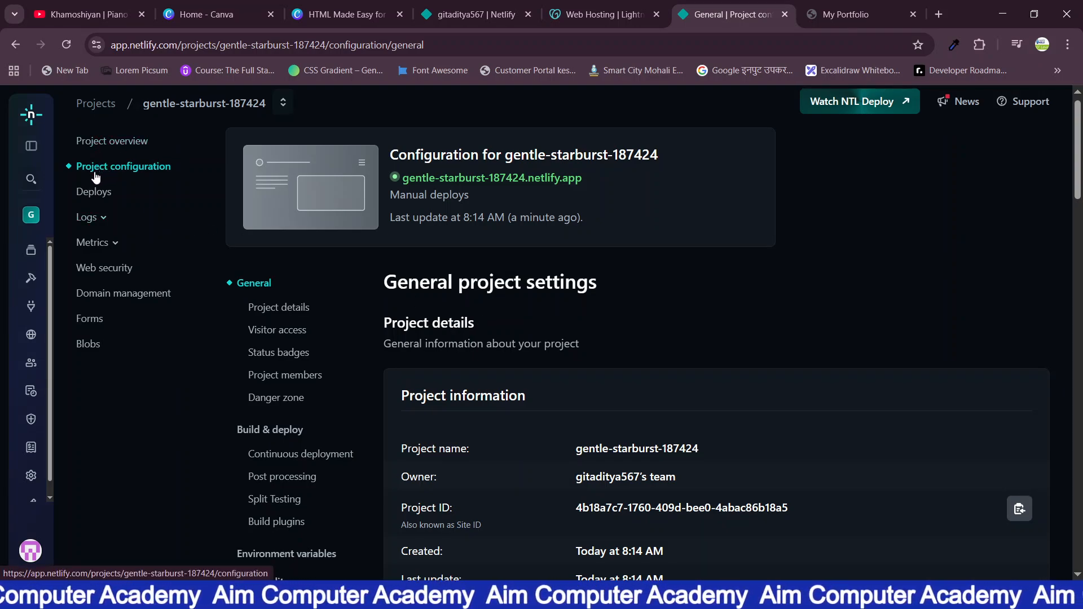
scroll(361, 338, "down", 5)
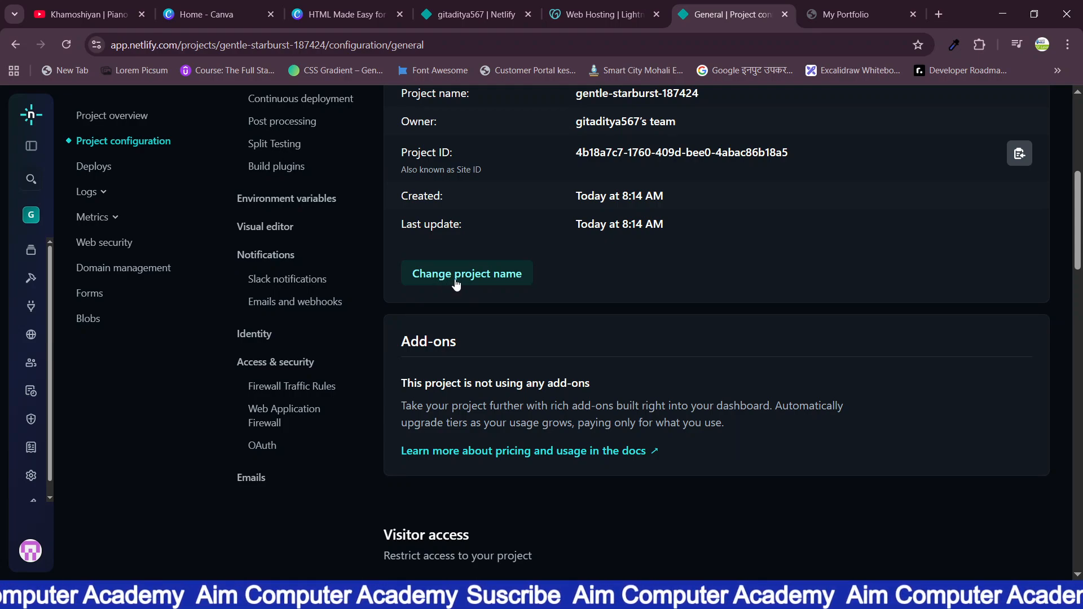
left_click(456, 281)
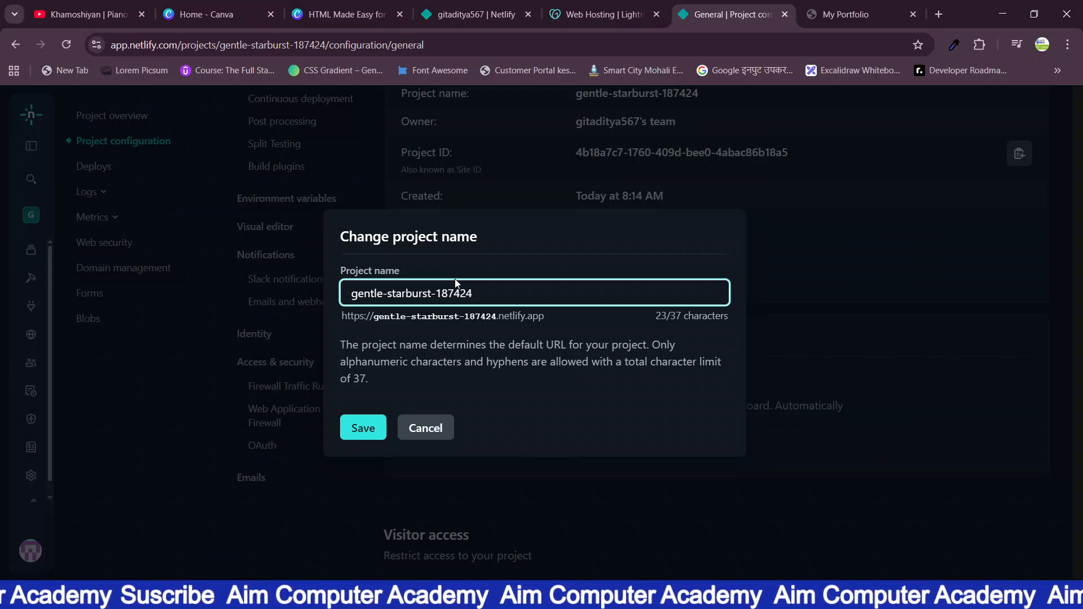
left_click_drag(485, 294, 316, 284)
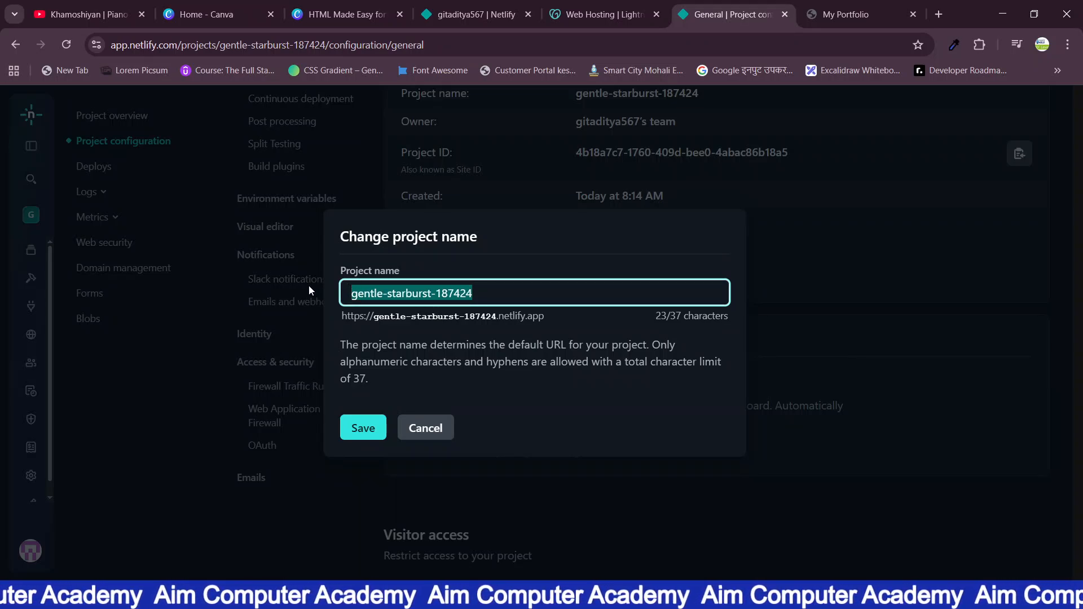
key("BackSpace")
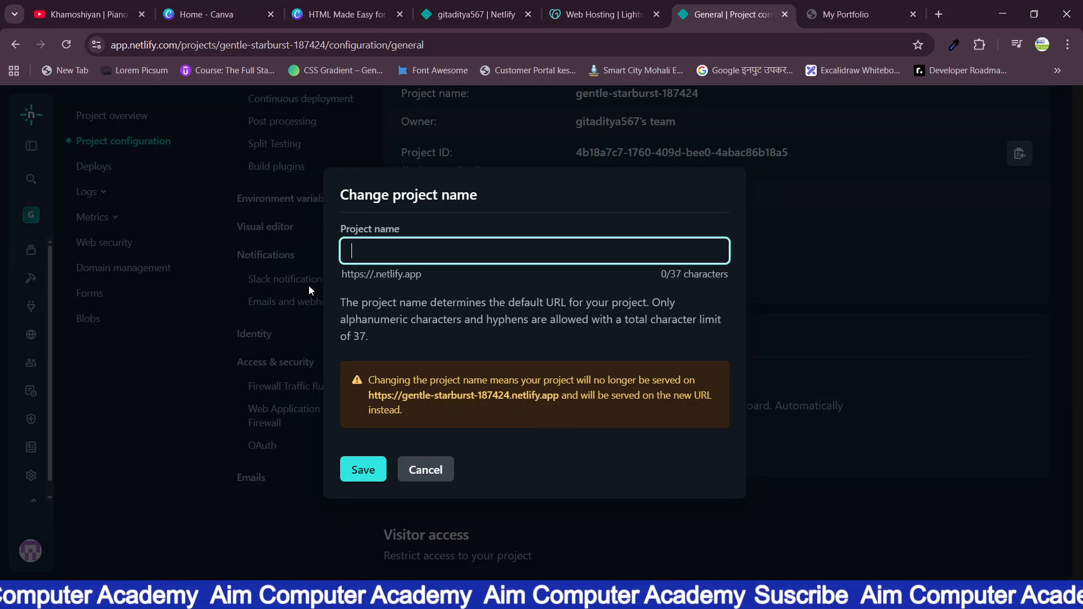
type("adi")
key("BackSpace")
key("BackSpace")
key("BackSpace")
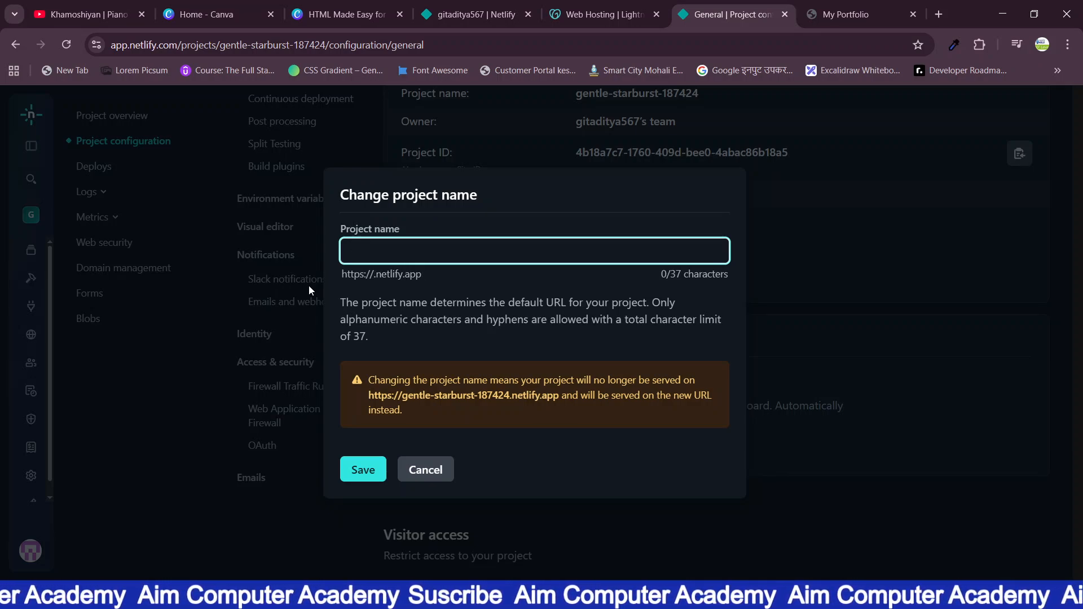
type("demo")
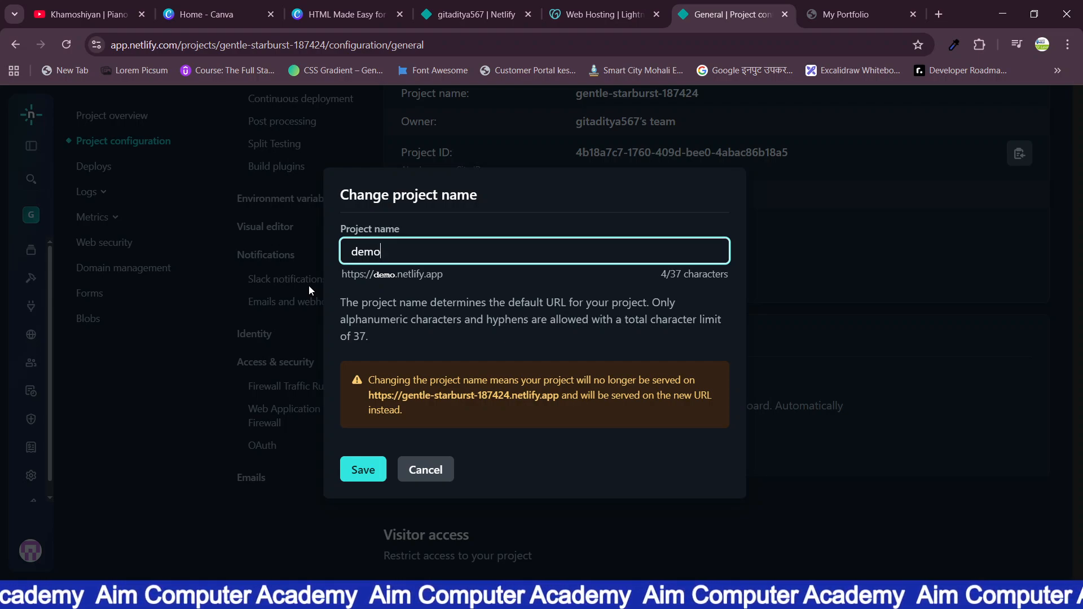
key("BackSpace")
key("BackSpace")
key("BackSpace")
key("BackSpace")
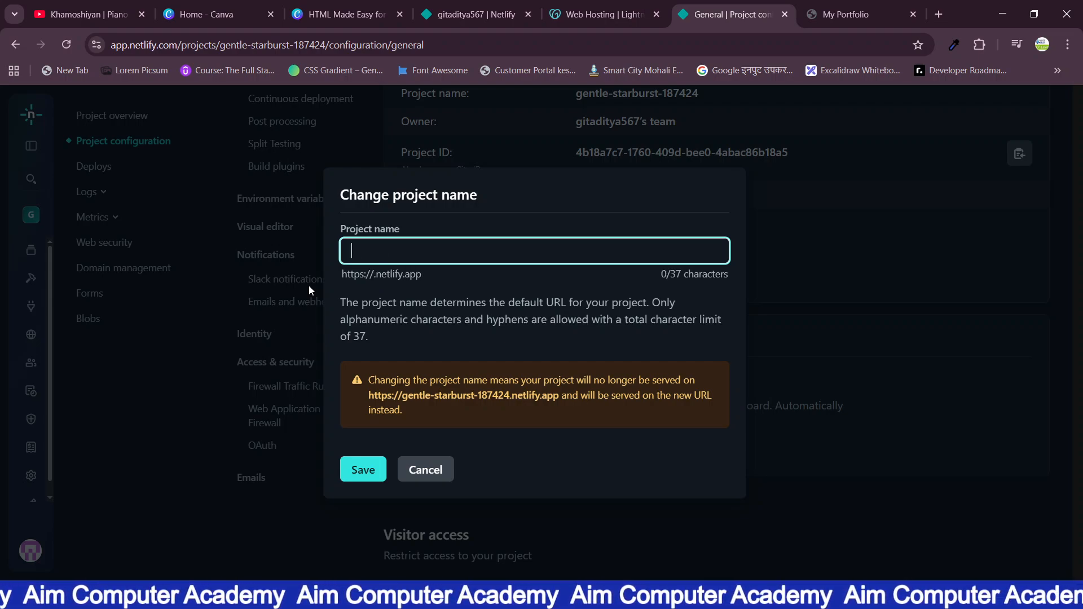
Set the project name to rohitdeveloper and save it.
type("rohit")
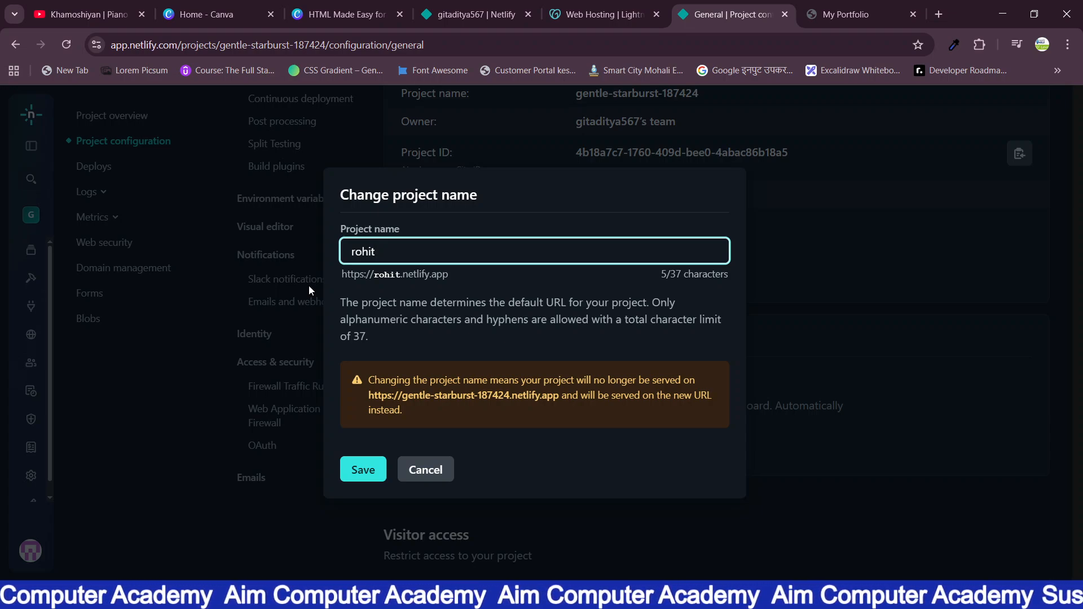
type("developer")
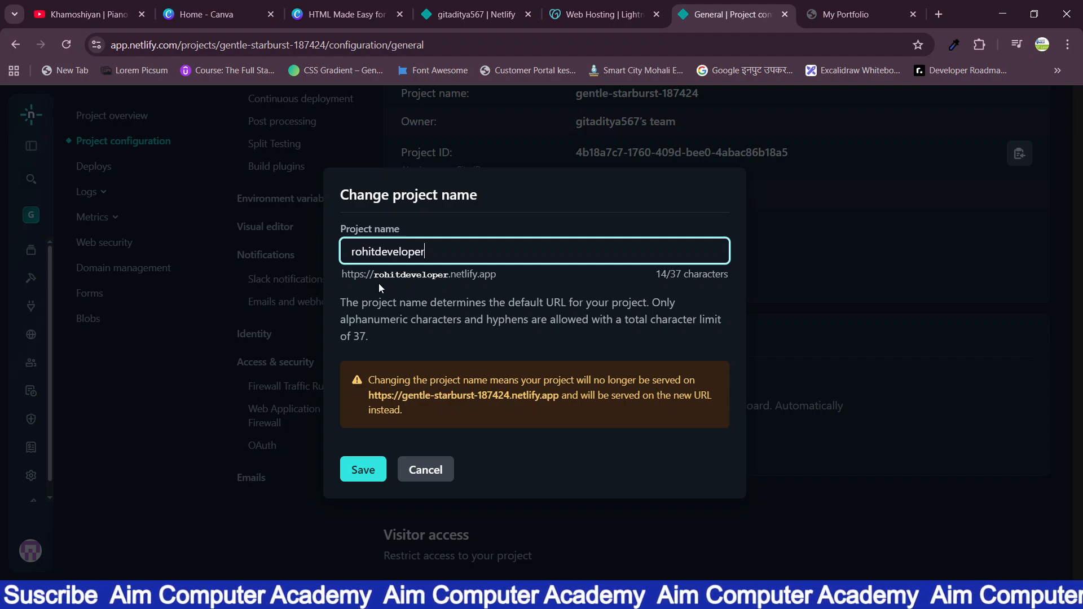
left_click(360, 472)
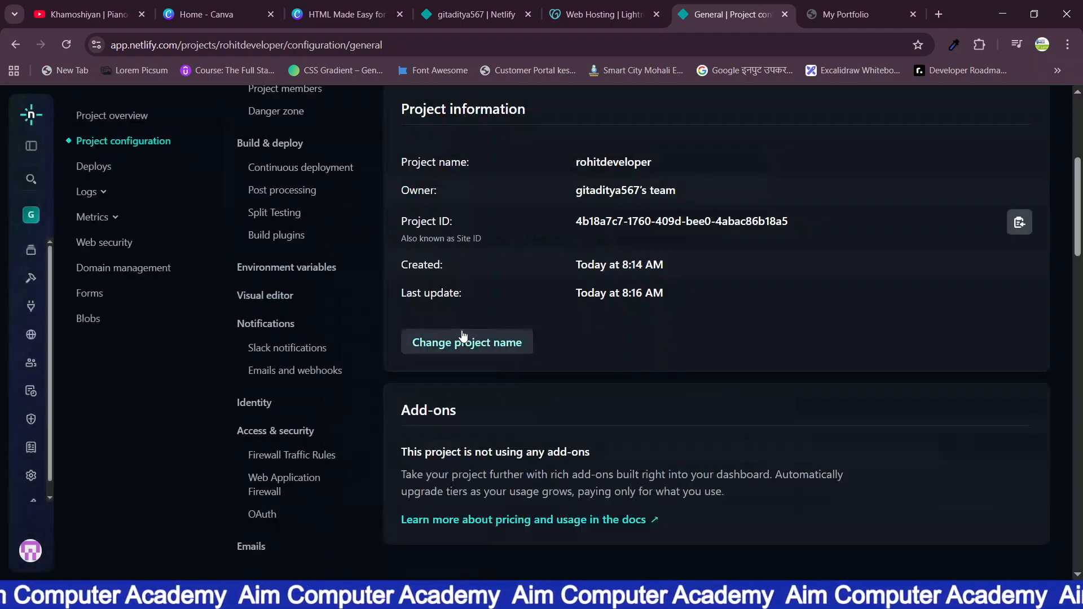
Open the renamed project's live site from its configuration page and copy the site address.
scroll(601, 217, "up", 4)
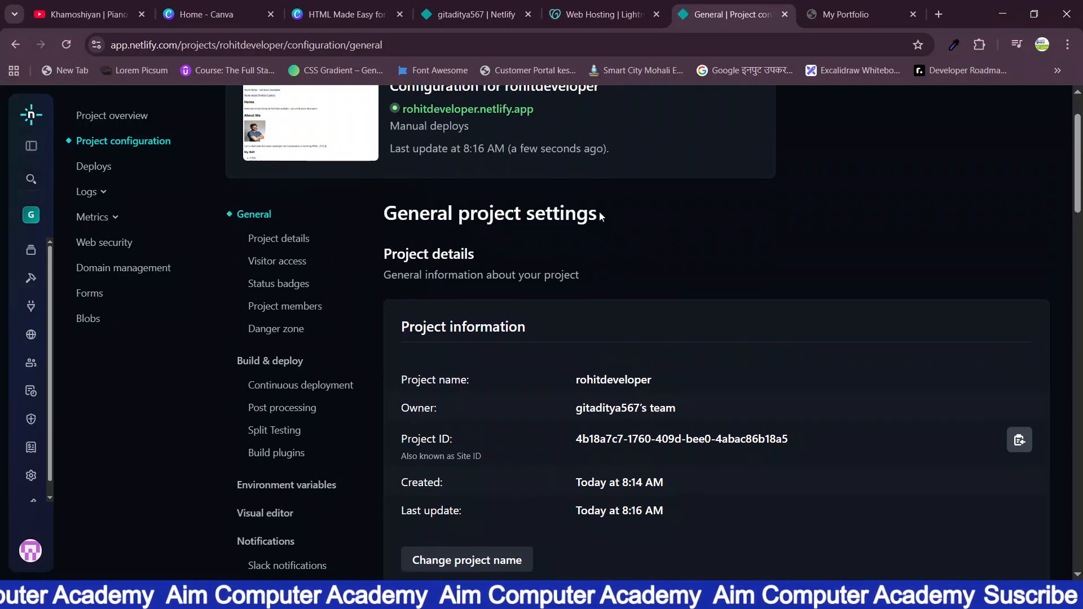
left_click(481, 112)
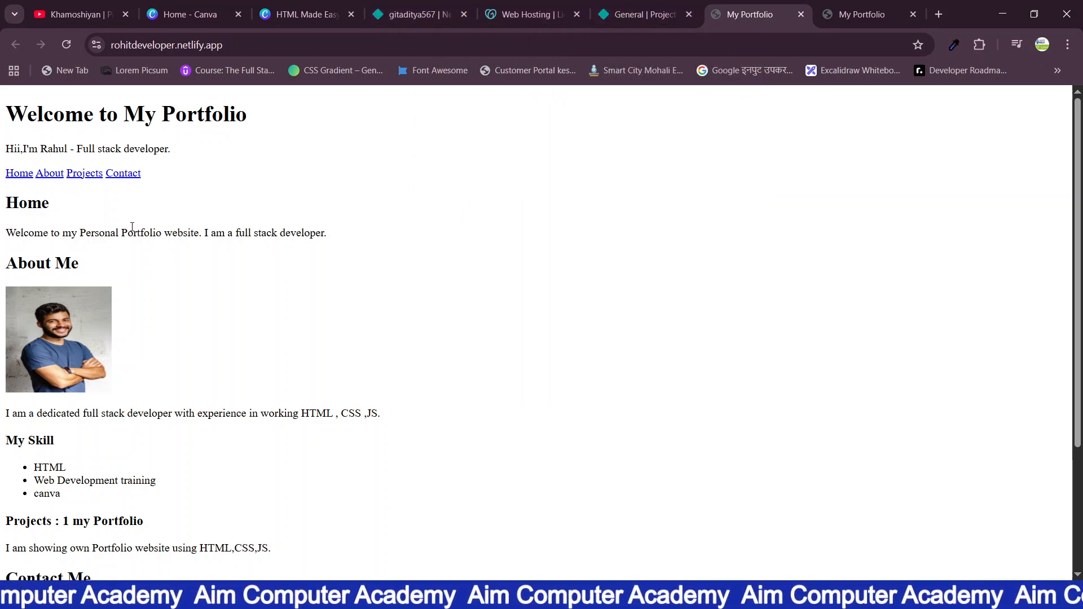
left_click(236, 46)
key("ctrl+c")
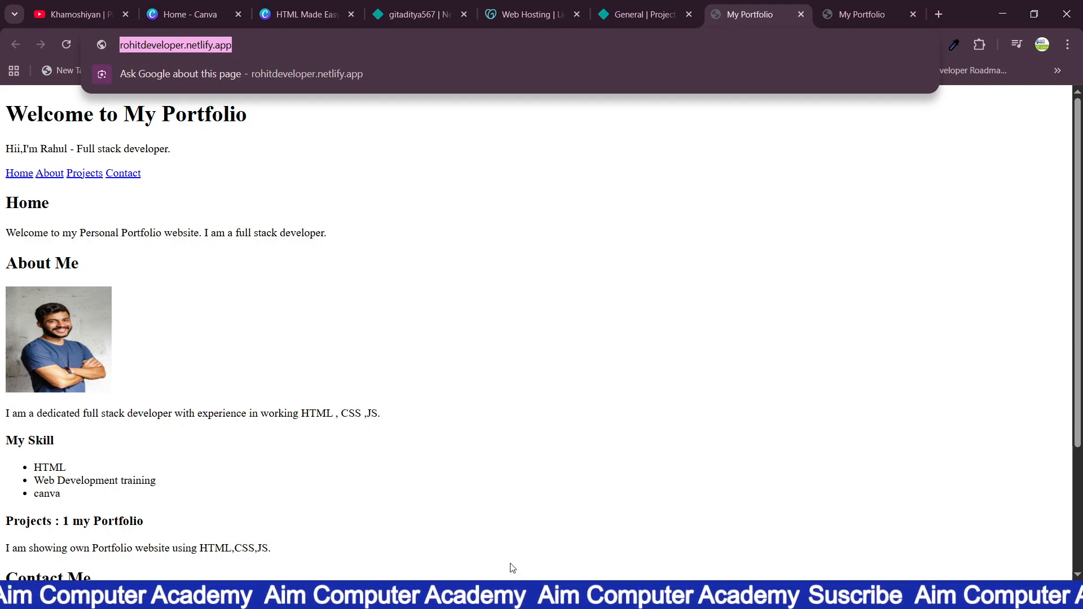
Load the copied site address in a new incognito window, inspect the page and its full URL, and close that window.
key("ctrl+shift+n")
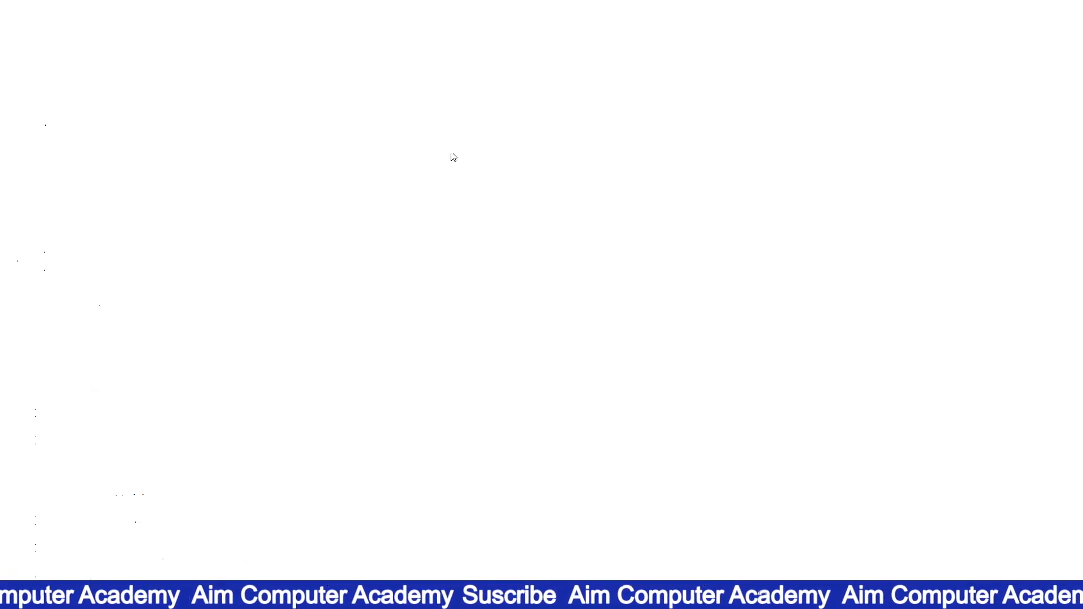
key("ctrl+v")
key("Return")
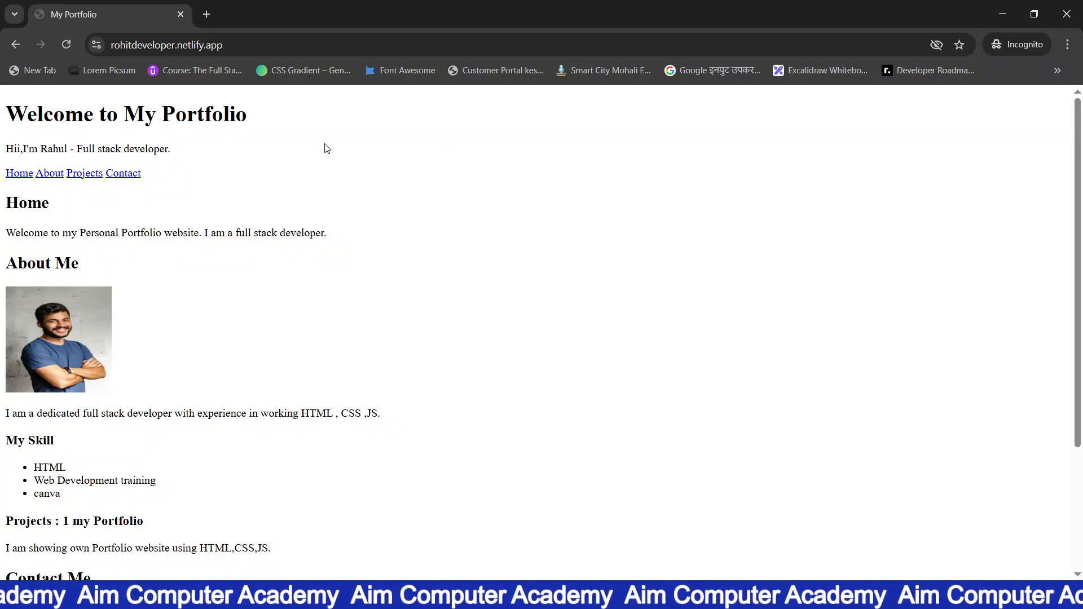
double_click(133, 53)
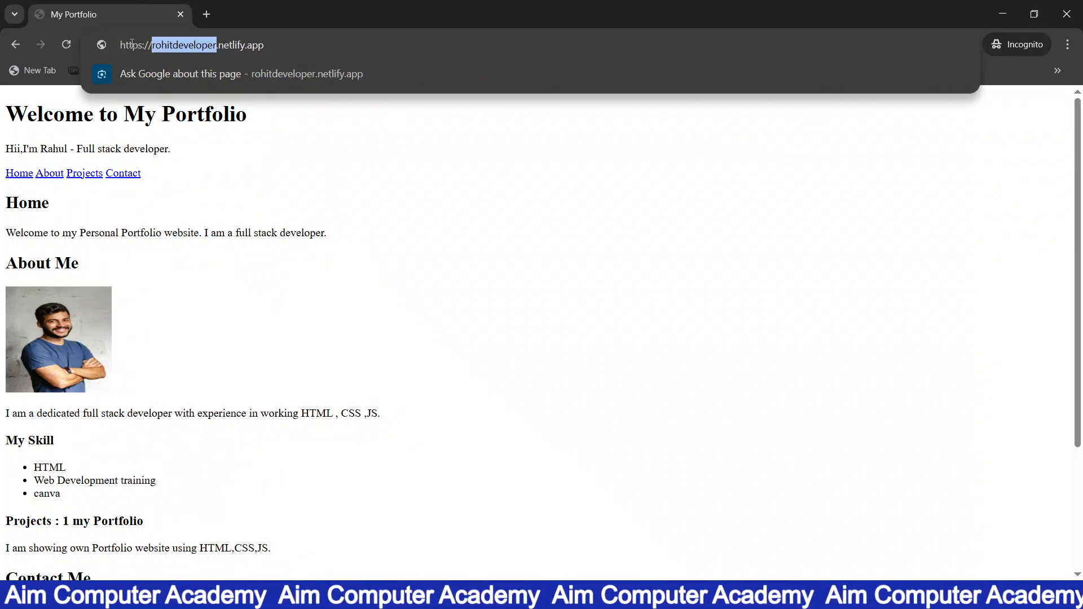
left_click_drag(143, 45, 121, 45)
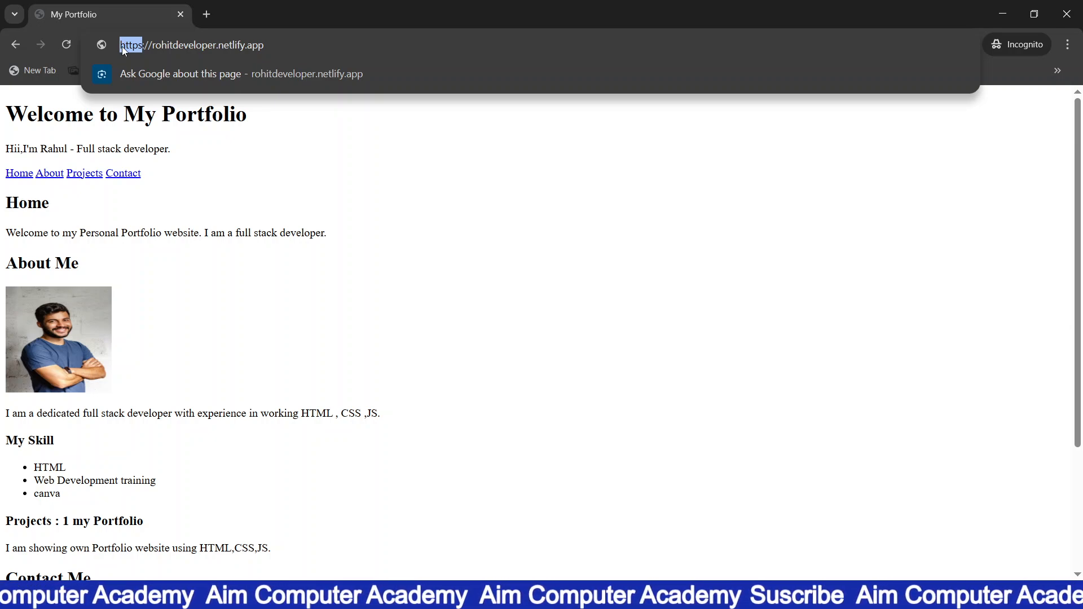
left_click(235, 208)
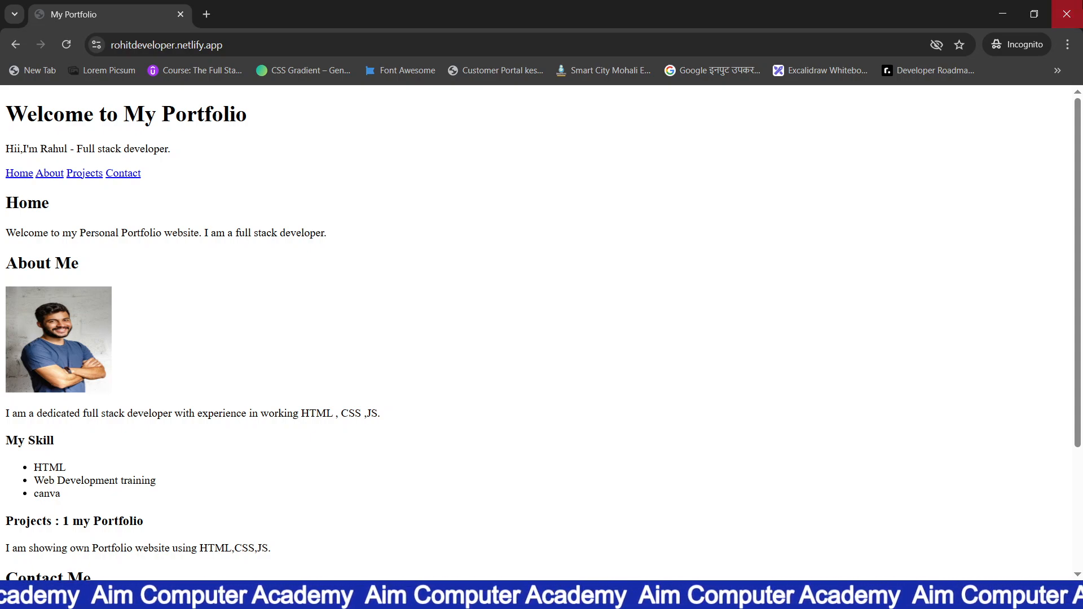
left_click(1067, 14)
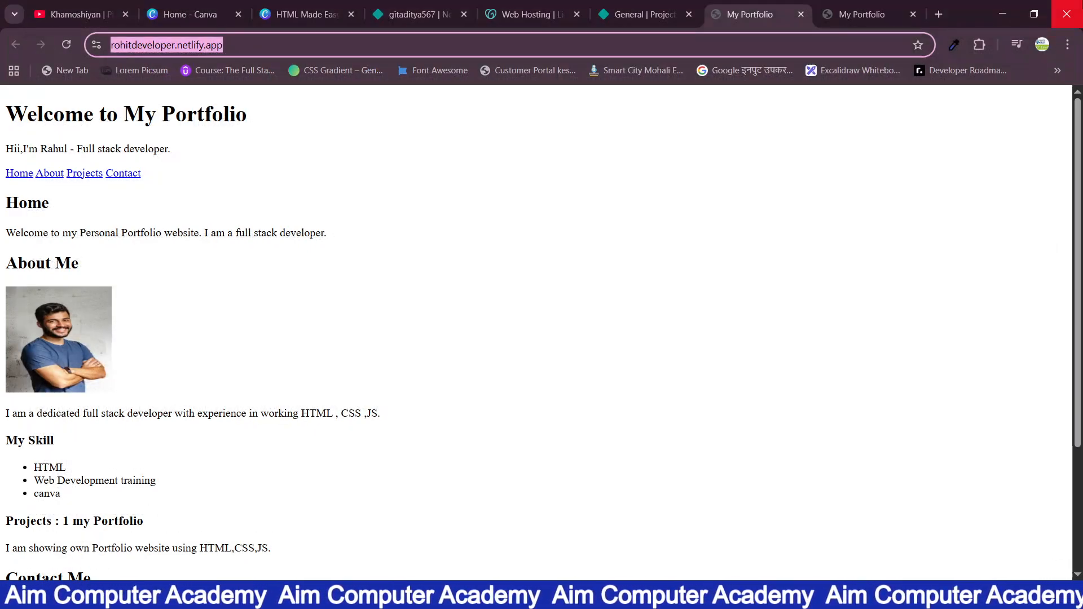
Return to the Netlify projects list, open the adiideveloper project, and open its published site.
left_click(642, 3)
scroll(372, 170, "up", 2)
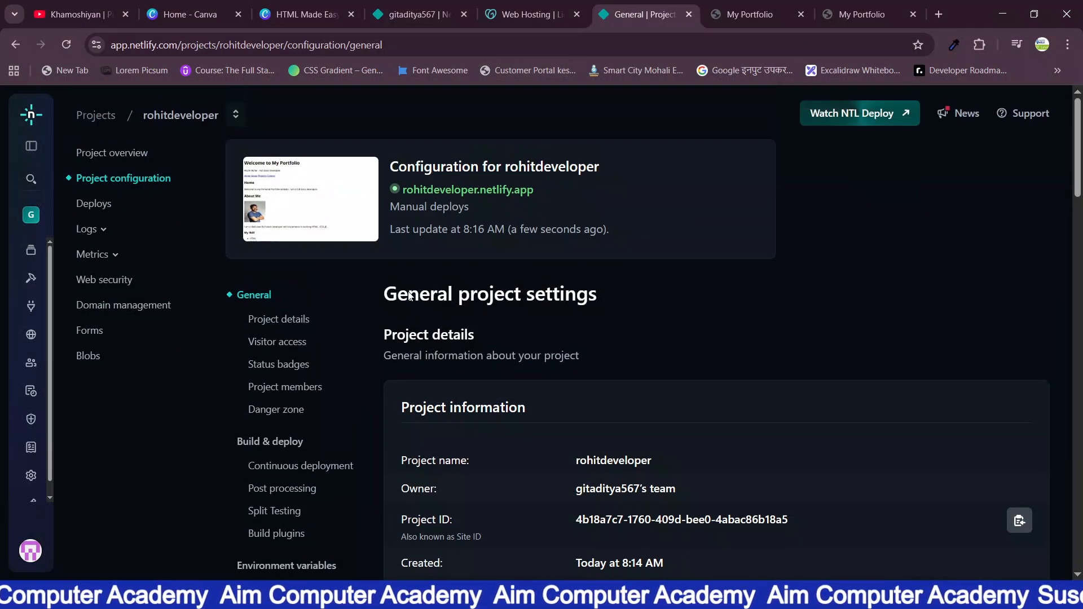
left_click(31, 115)
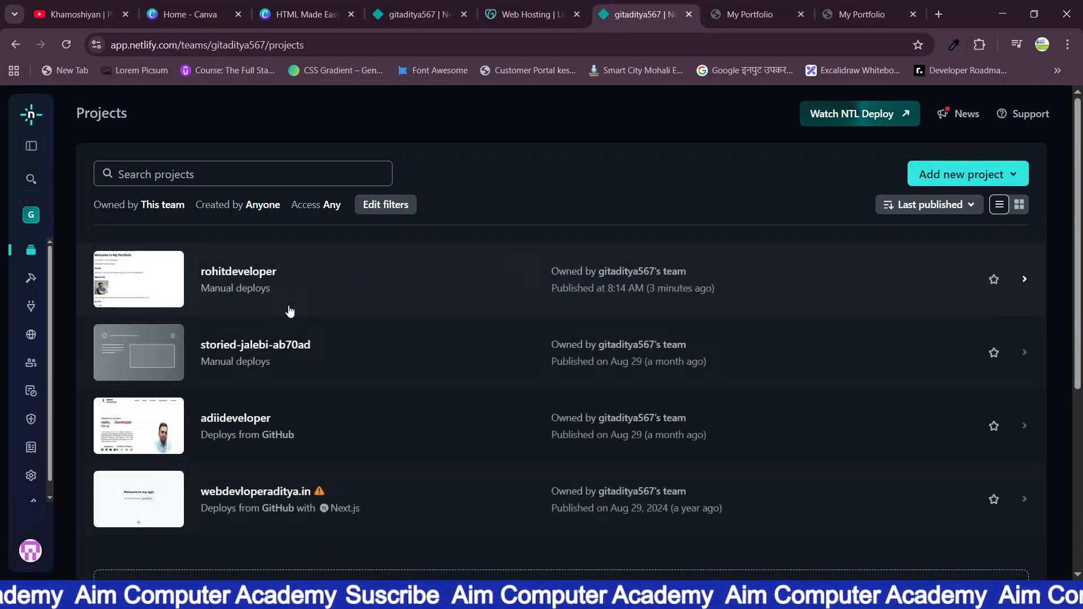
left_click(301, 410)
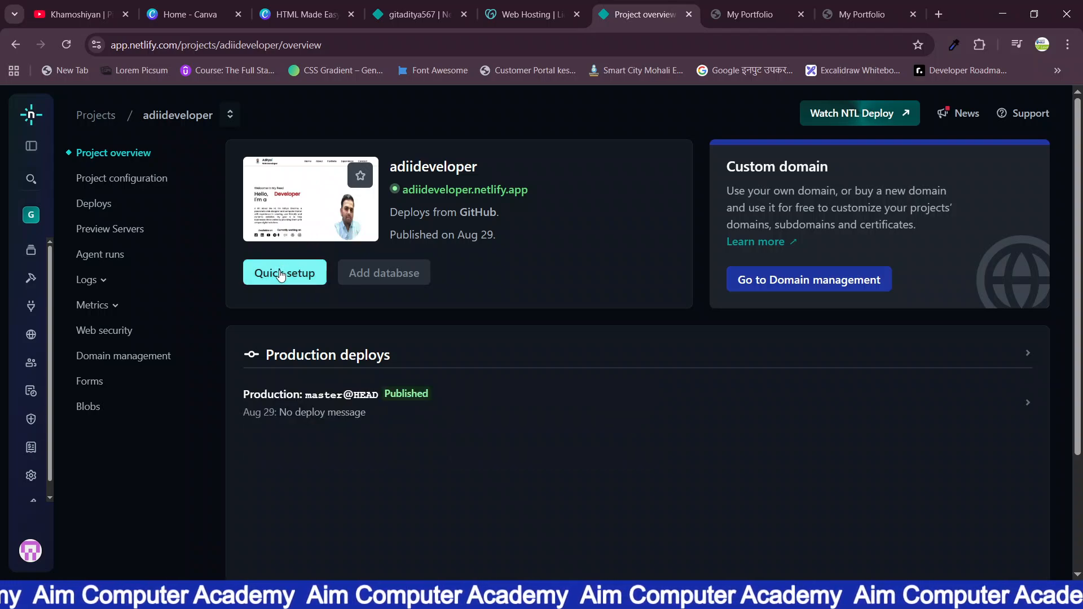
left_click(426, 194)
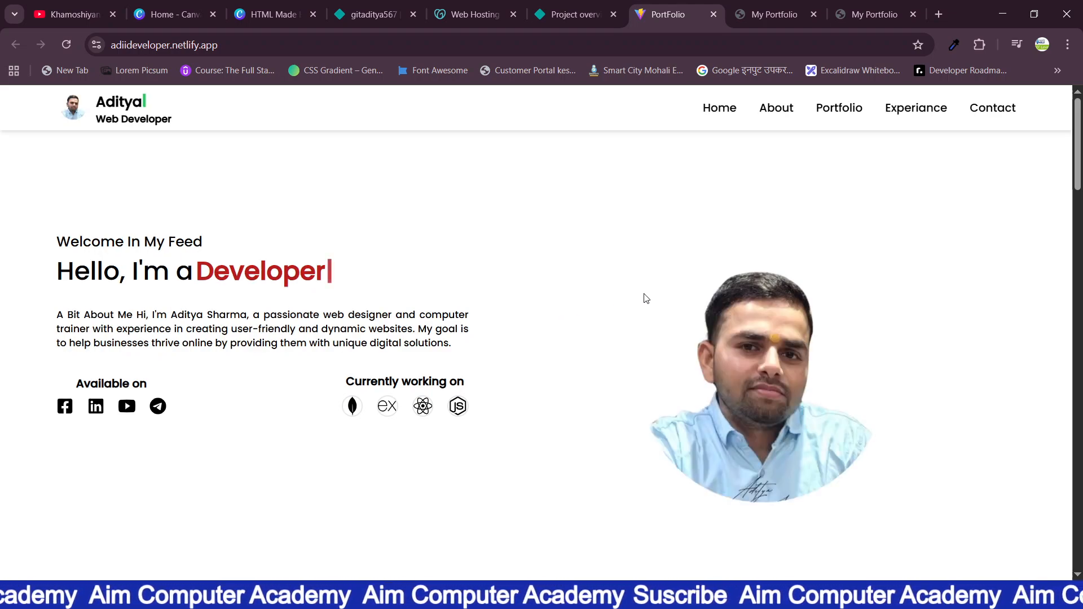
Look through the adiideveloper portfolio site from the introduction down to the contact form and back to the beginning.
scroll(644, 287, "down", 5)
scroll(645, 283, "up", 5)
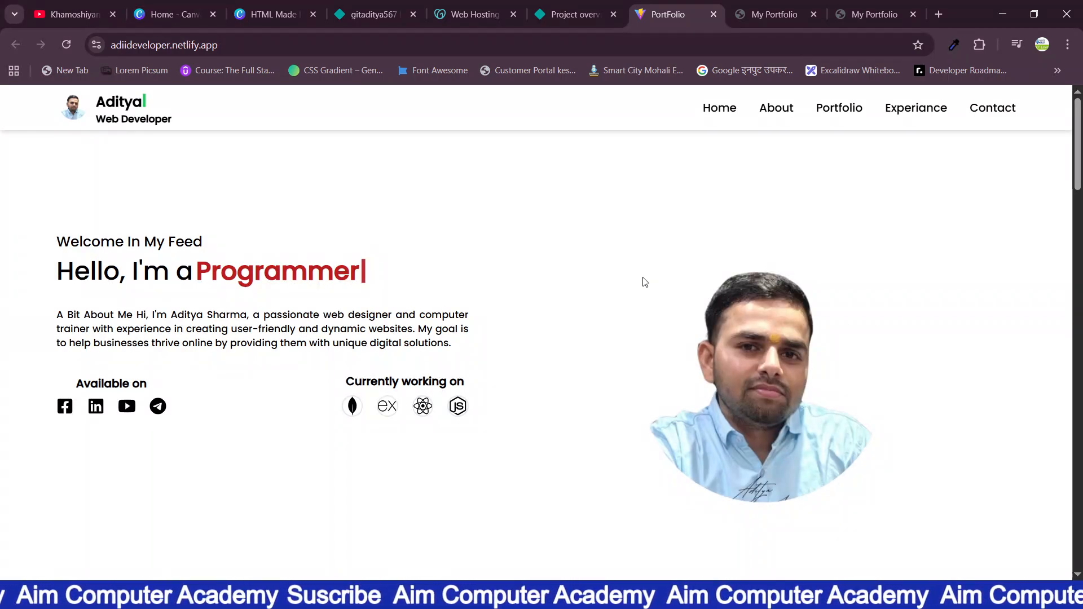
scroll(645, 281, "down", 2)
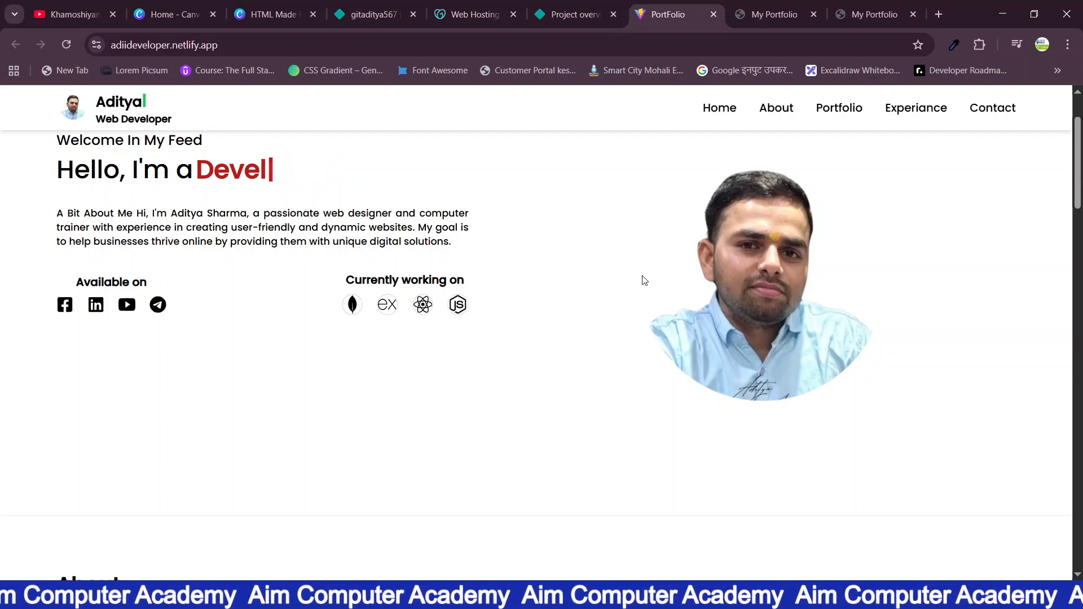
scroll(645, 280, "down", 15)
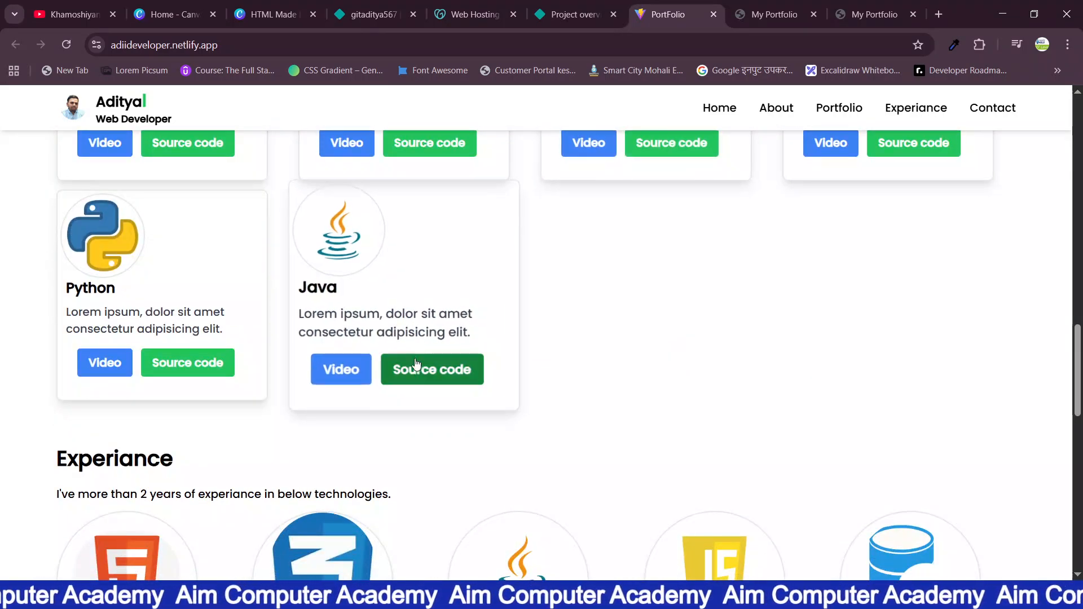
scroll(414, 378, "down", 2)
scroll(414, 379, "up", 2)
scroll(414, 378, "down", 10)
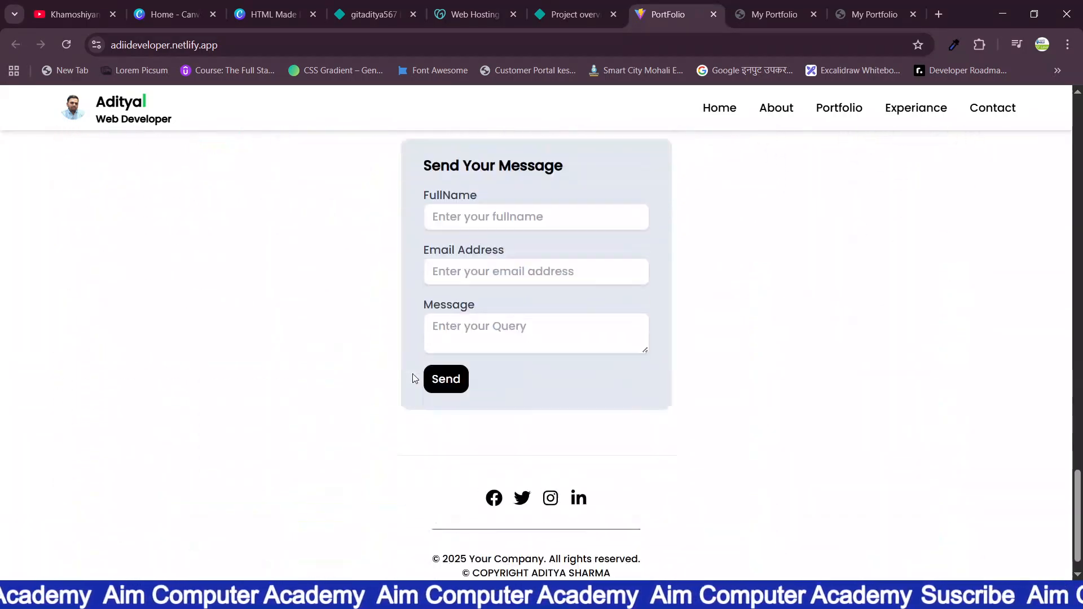
scroll(413, 375, "up", 20)
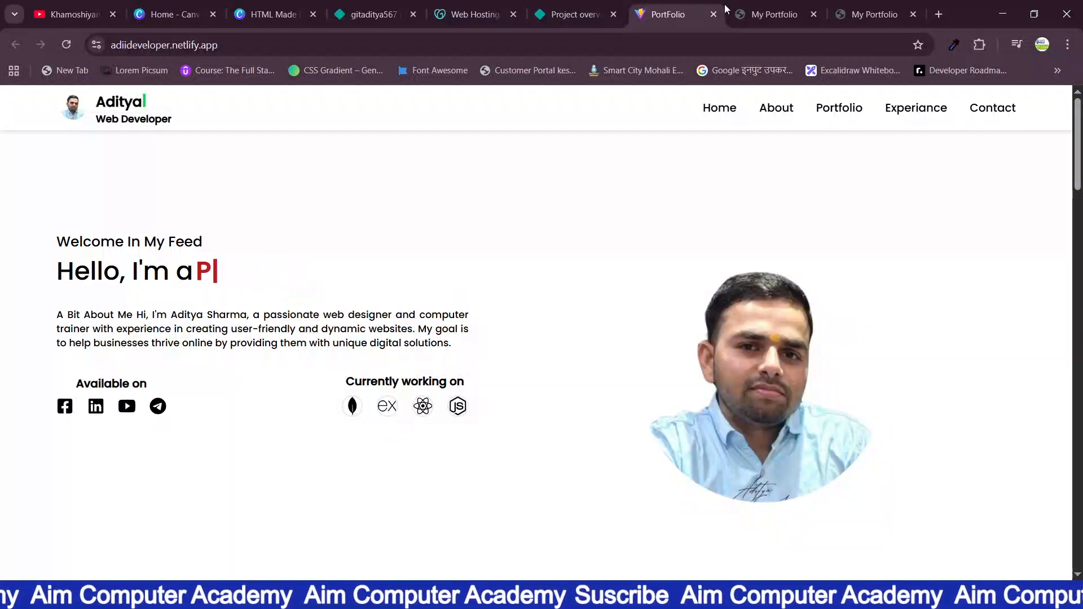
Compare the open My Portfolio pages with the adiideveloper site, ending on the adiideveloper project overview in Netlify.
left_click(798, 7)
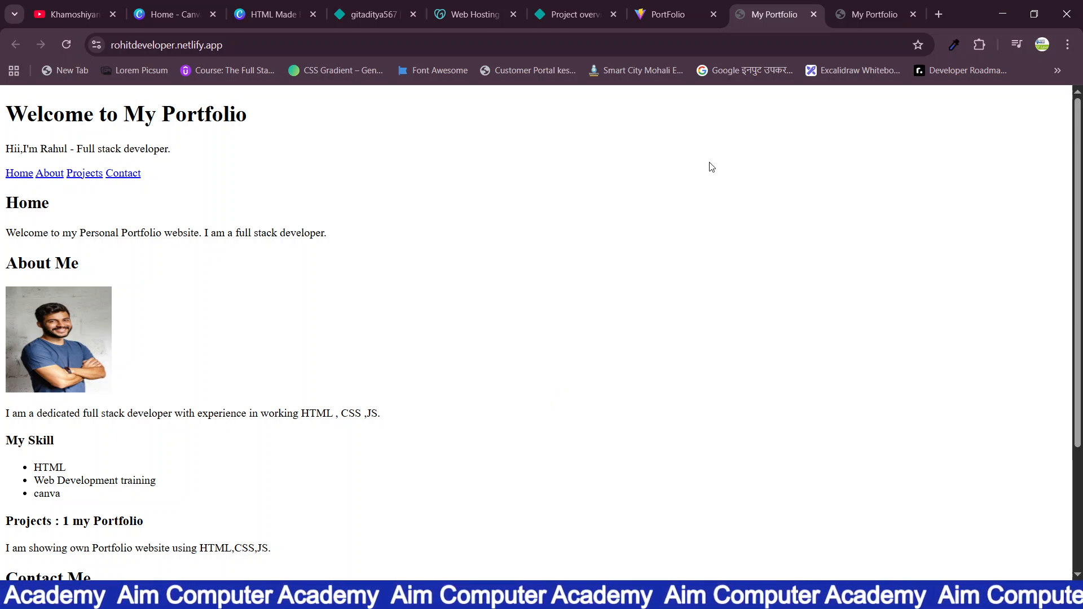
left_click(885, 12)
left_click(721, 7)
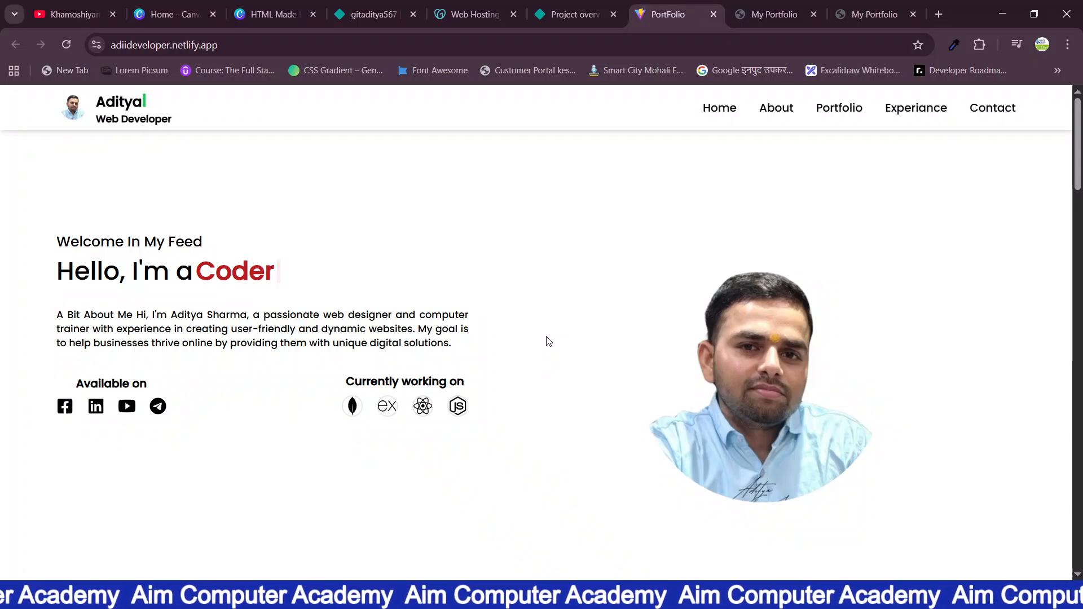
left_click(746, 1)
left_click(608, 3)
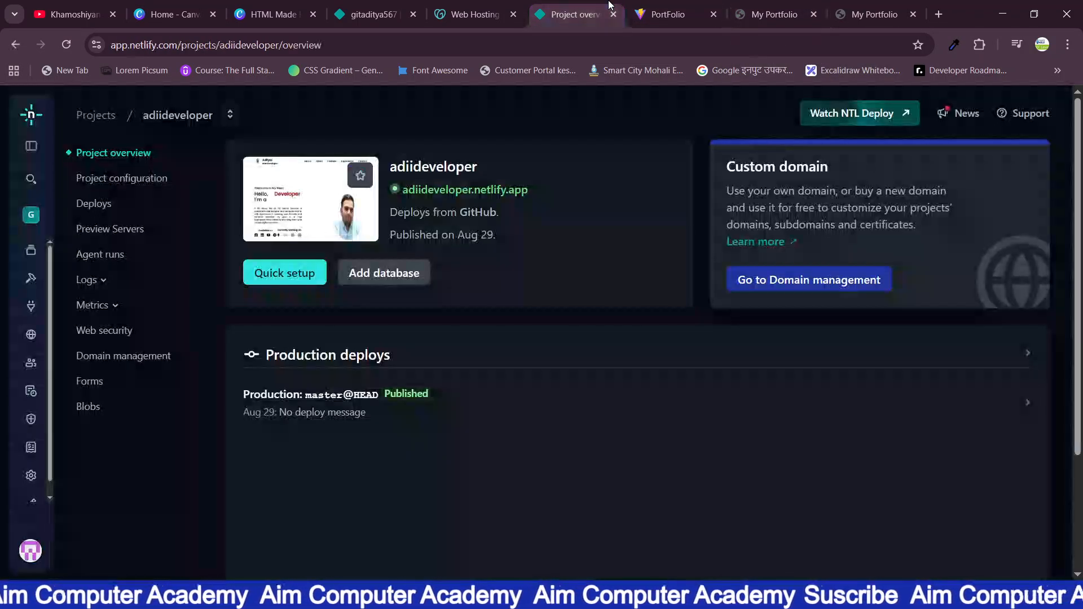
View the GoDaddy web hosting plans and return to the adiideveloper project overview in Netlify.
left_click(458, 4)
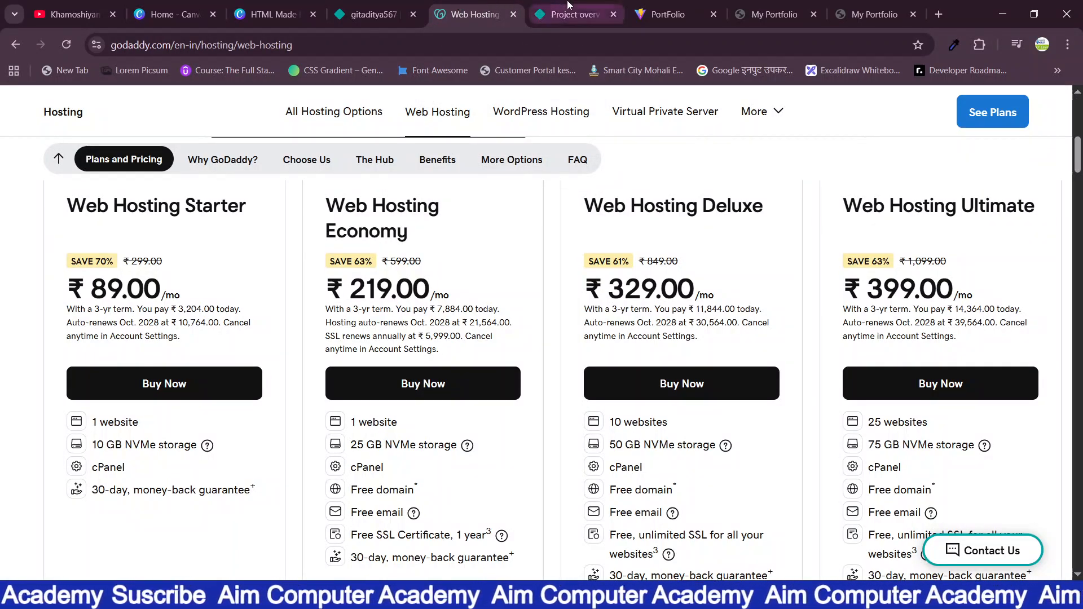
left_click(587, 5)
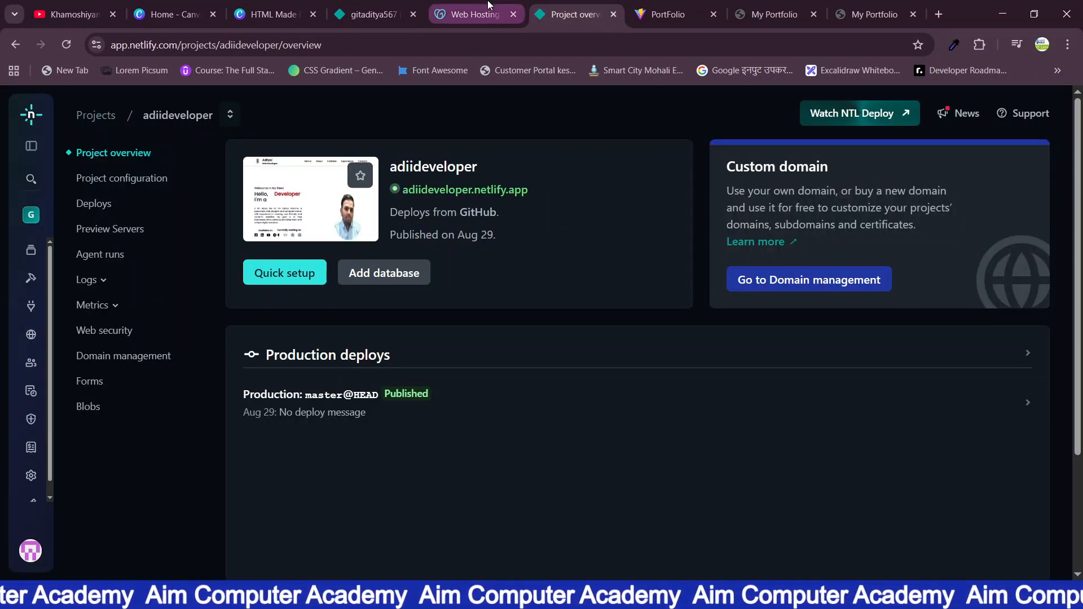
mouse_move(488, 5)
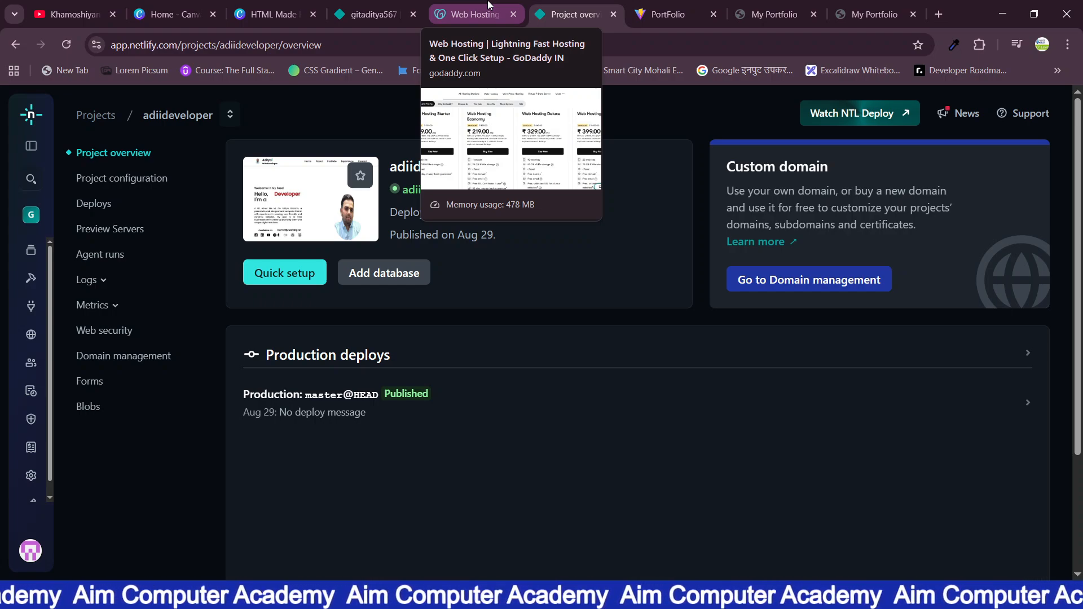